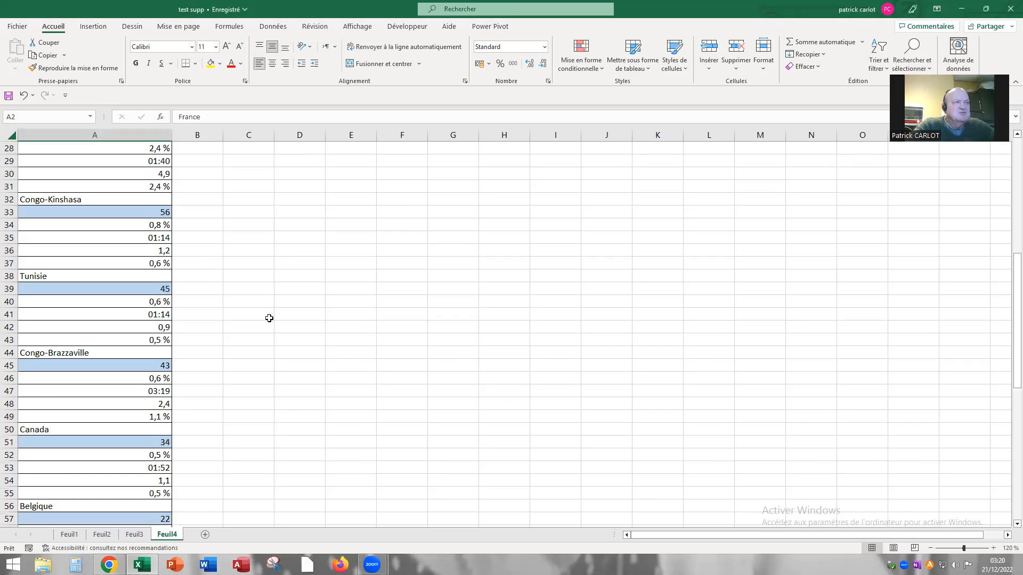
Step: Look through the country and view figures in column A down to the last row
scroll(271, 329, down, 20)
scroll(267, 322, up, 7)
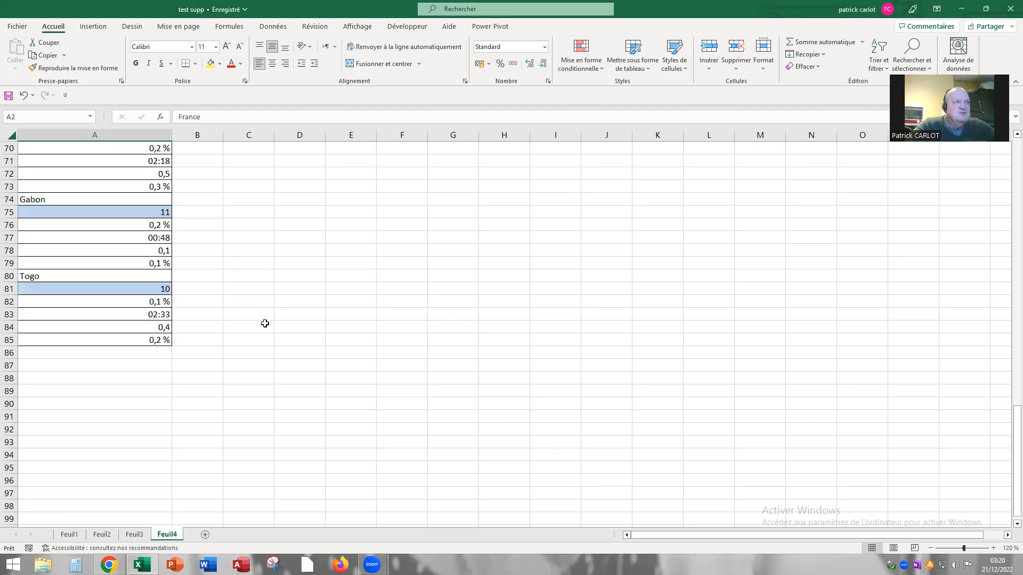
scroll(251, 330, up, 10)
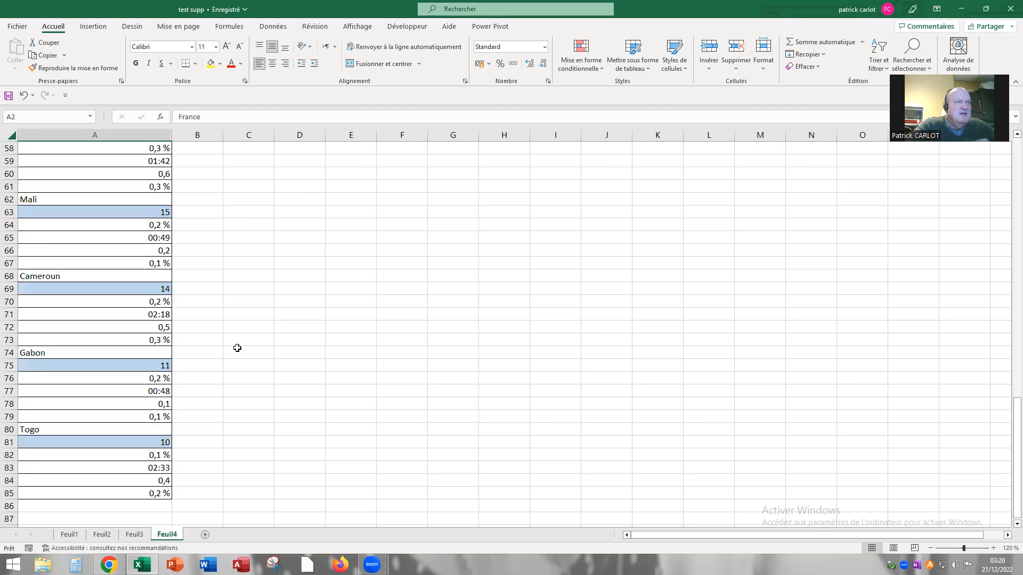
scroll(221, 349, up, 13)
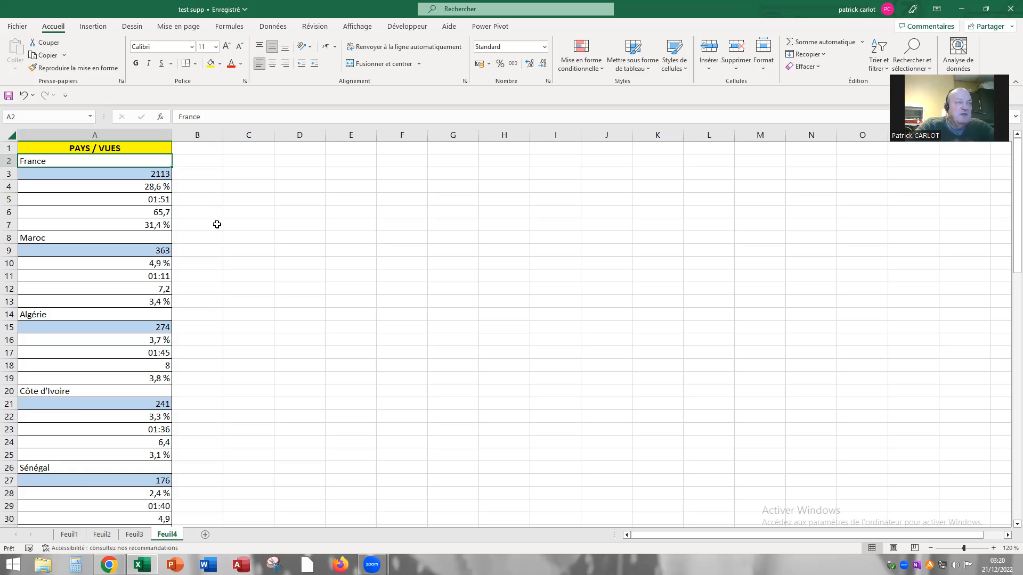
click(152, 174)
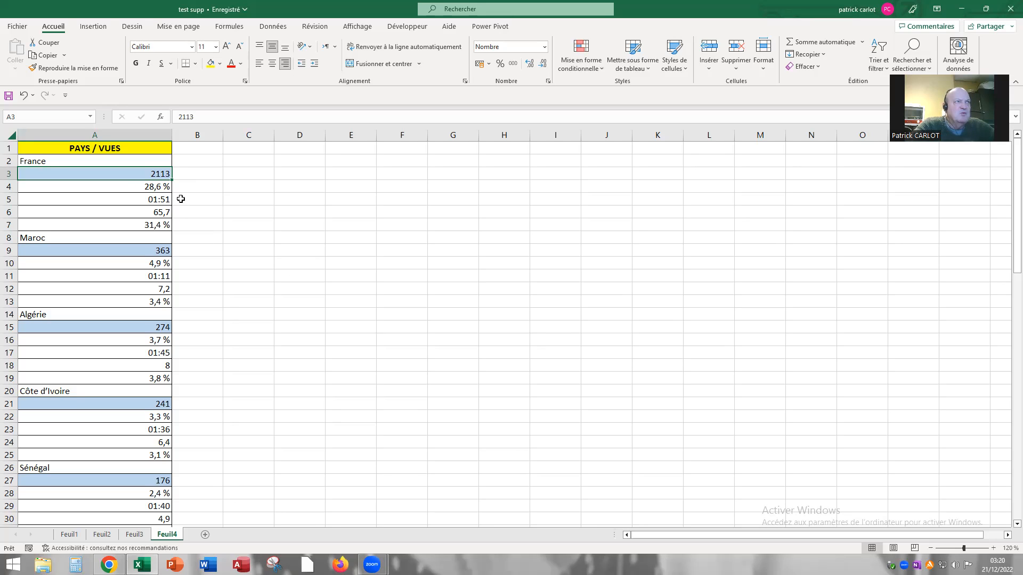
Step: Turn on filtering for the PAYS / VUES column
click(132, 149)
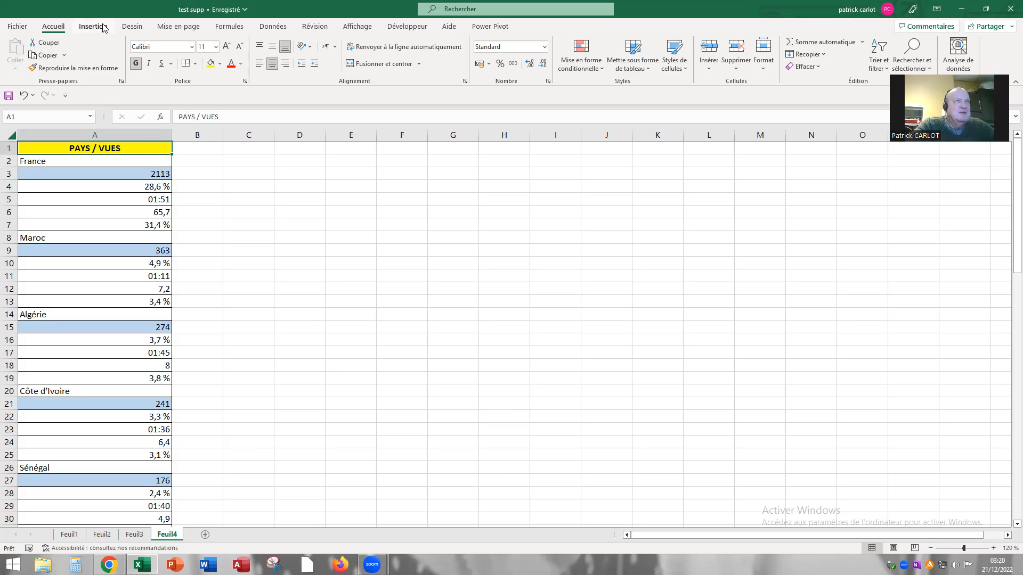
click(284, 29)
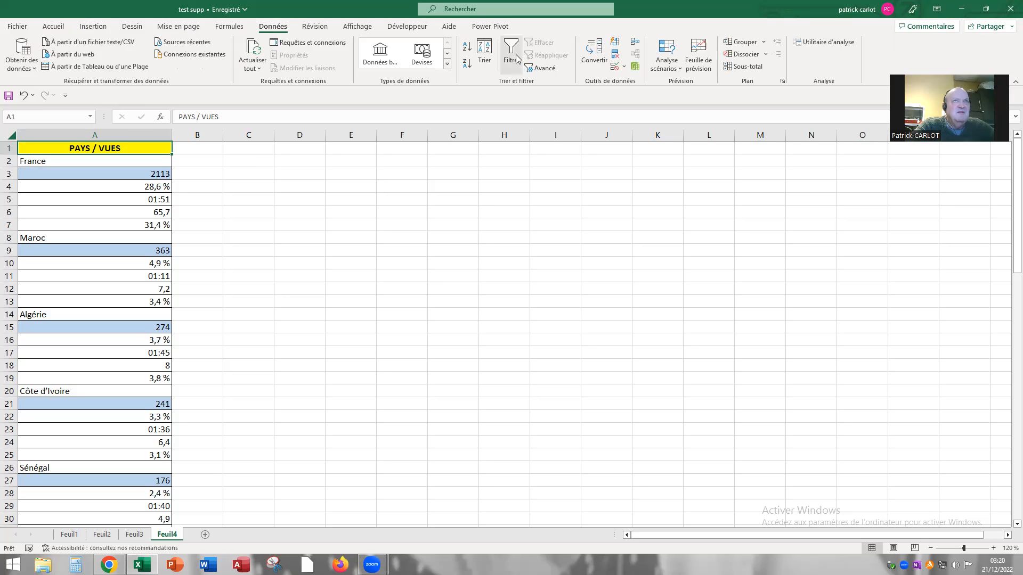
click(511, 54)
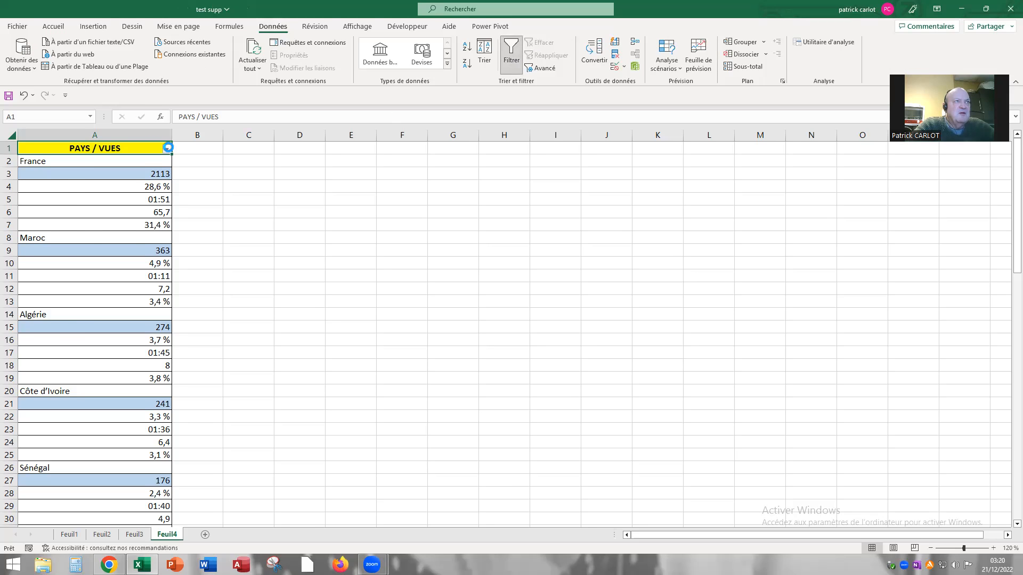
Step: Start a custom text filter on PAYS / VUES with the first condition "est égal à" *
click(167, 149)
mouse_move(125, 247)
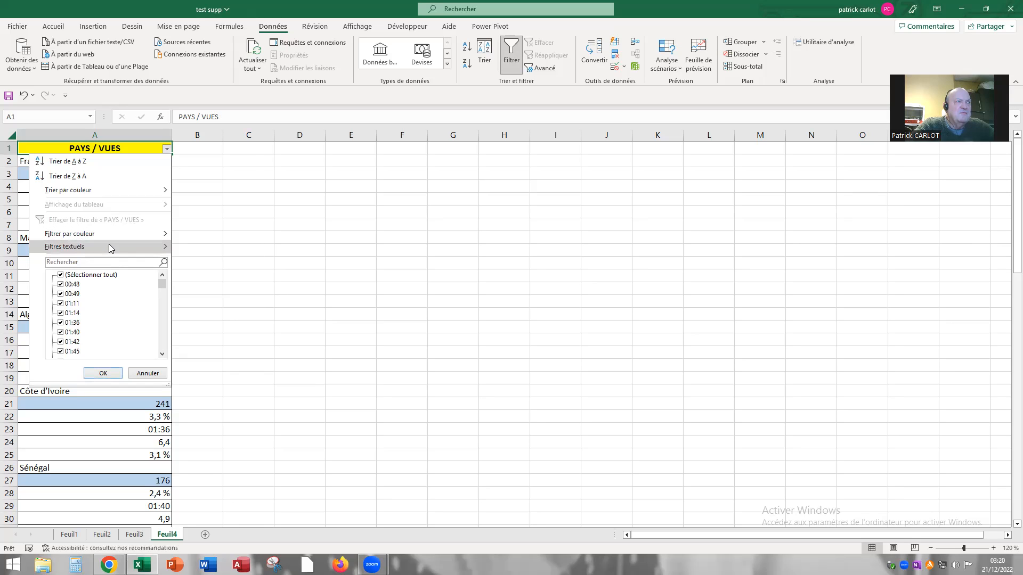
click(148, 250)
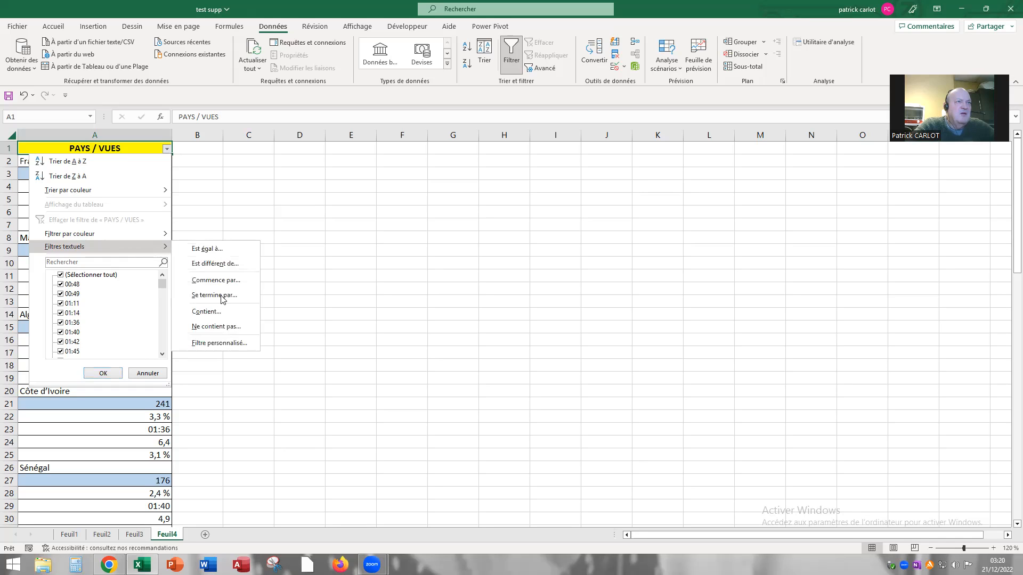
click(230, 343)
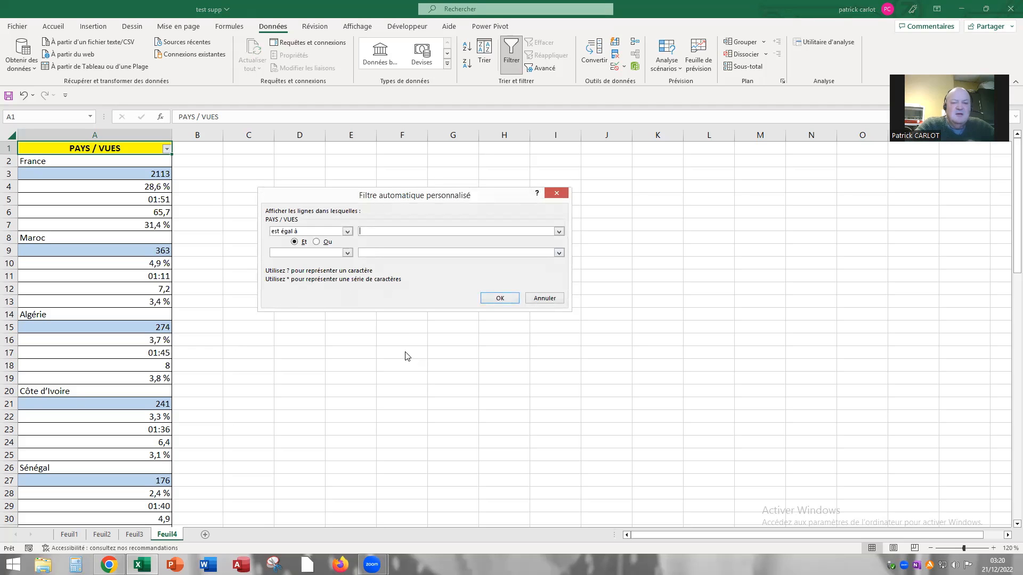
text(*)
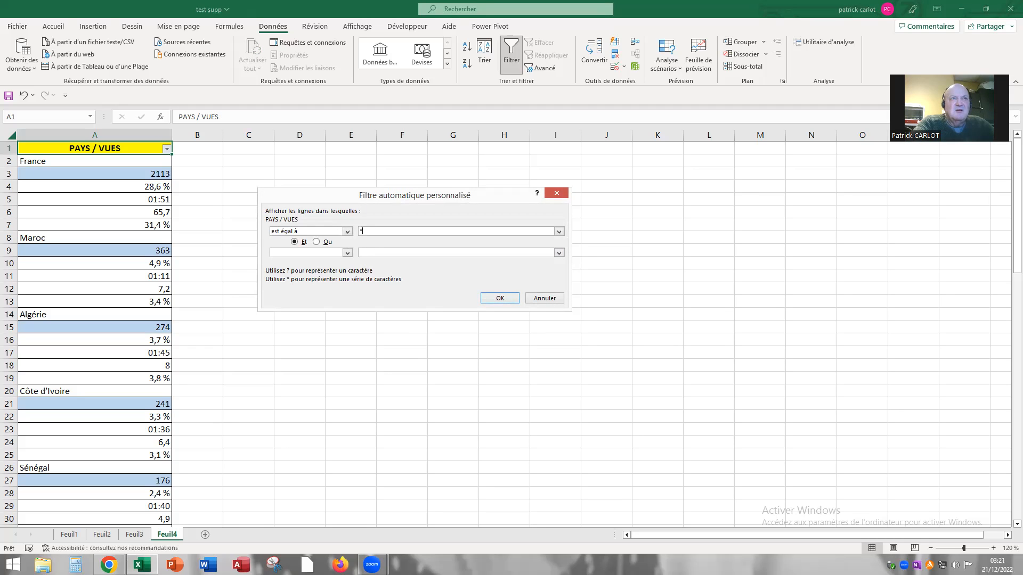
Step: Add the second condition "est différent de" *% to the custom filter and apply it
click(347, 253)
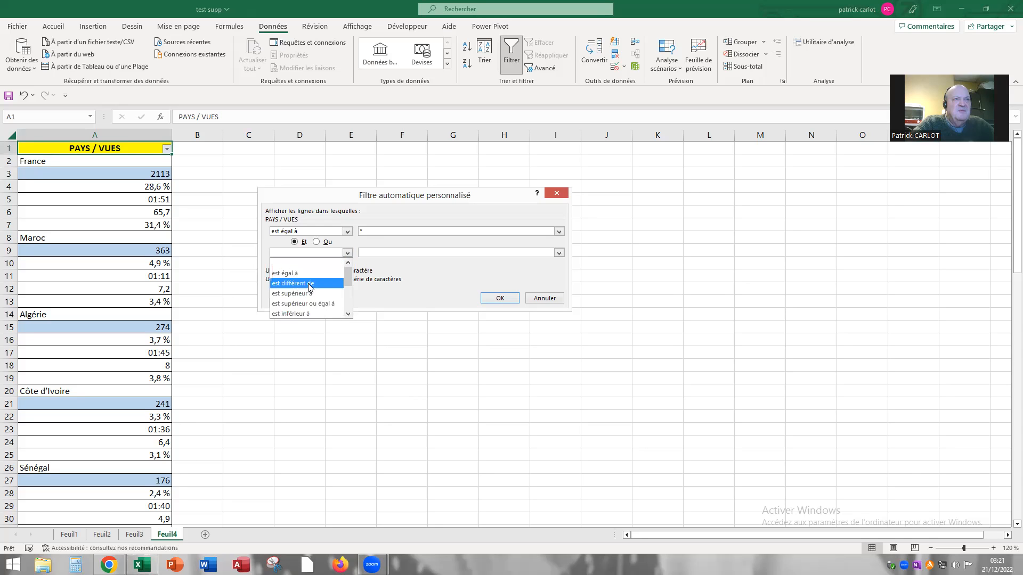
click(309, 283)
click(362, 252)
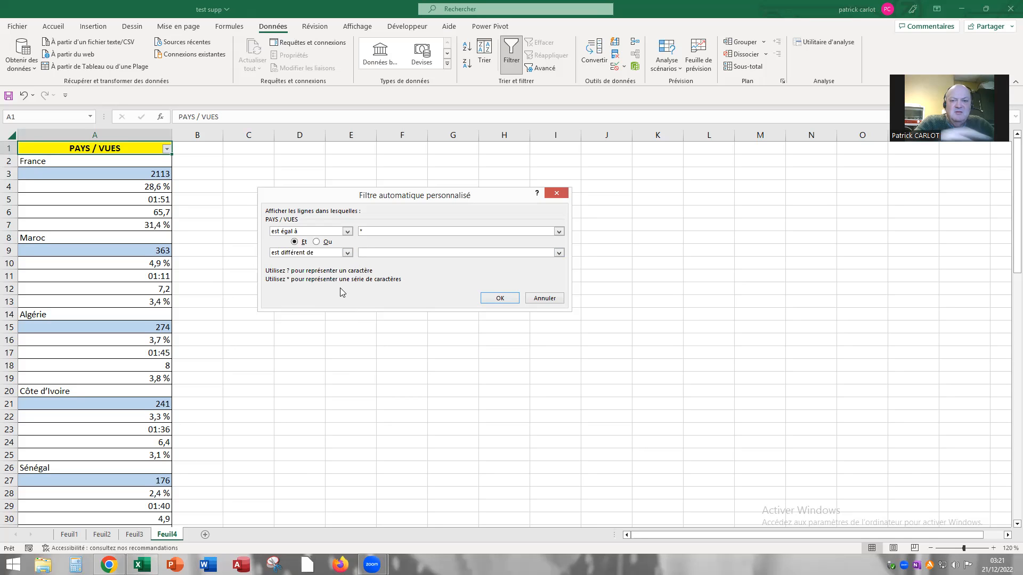
text(*ù)
key(BackSpace)
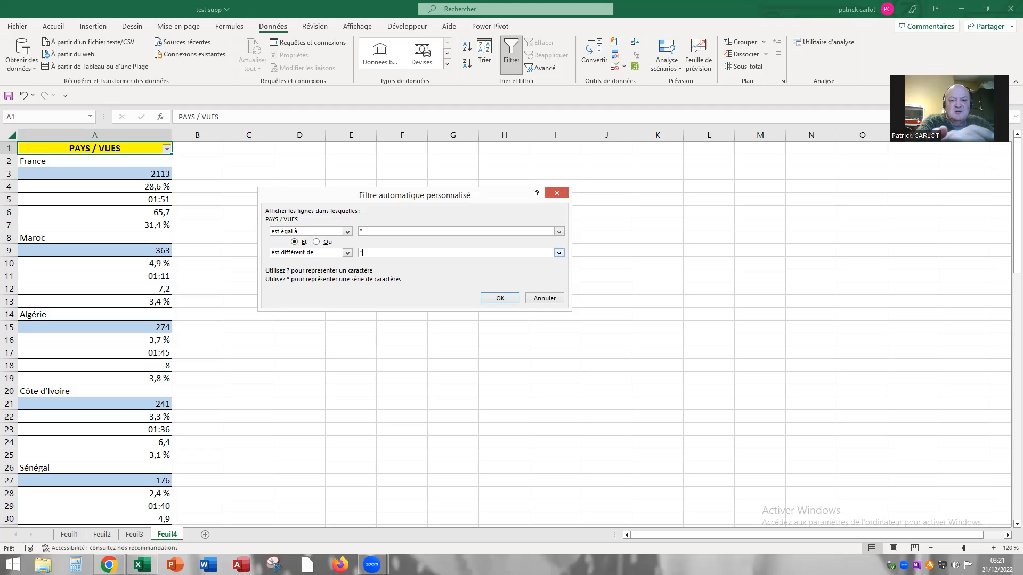
text(%)
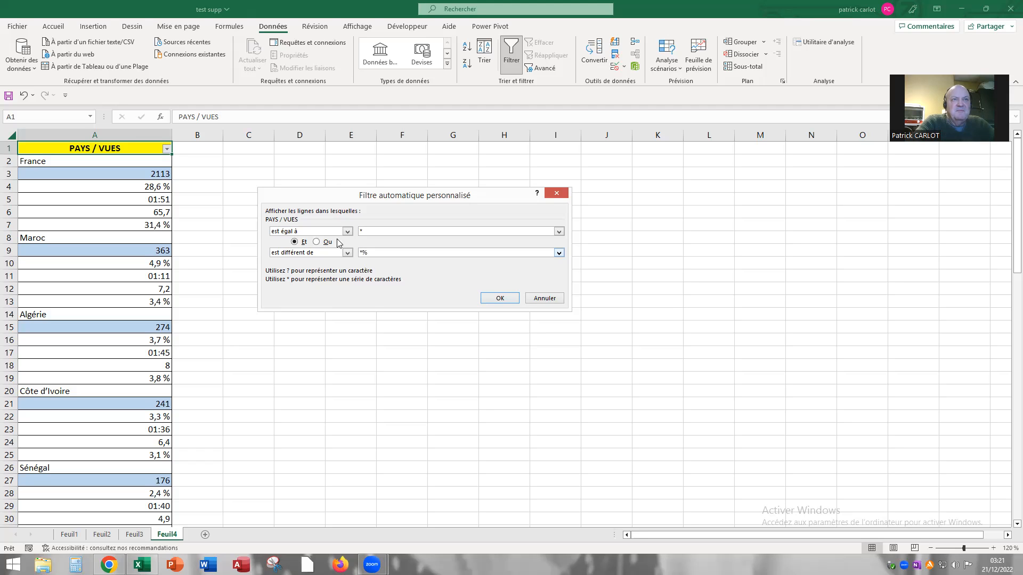
click(495, 300)
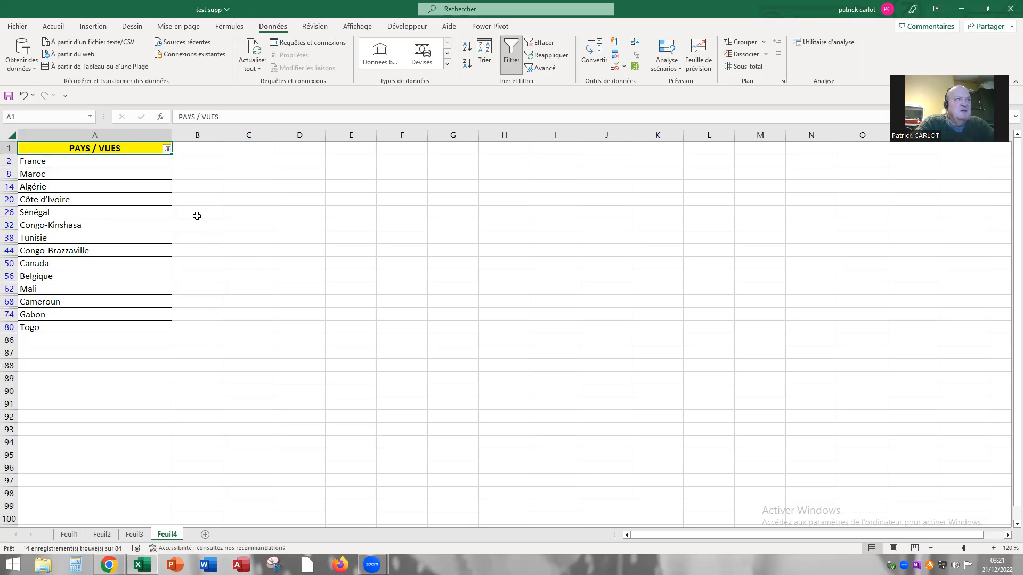
Step: Copy the filtered country names from France to Togo and paste them below the data starting at A87
drag(80, 161, 84, 327)
key(ctrl+c)
right_click(90, 266)
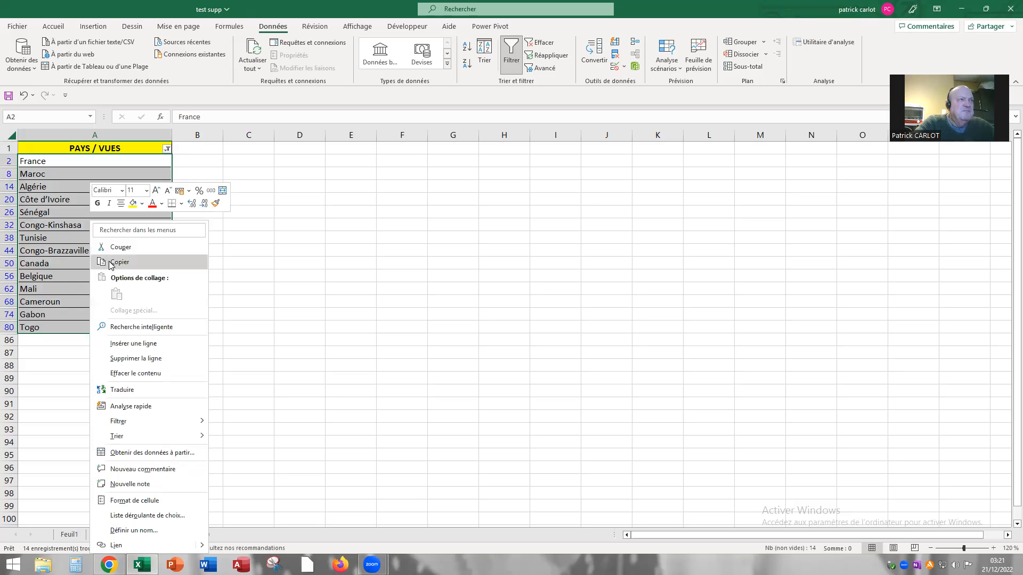
click(109, 262)
click(85, 356)
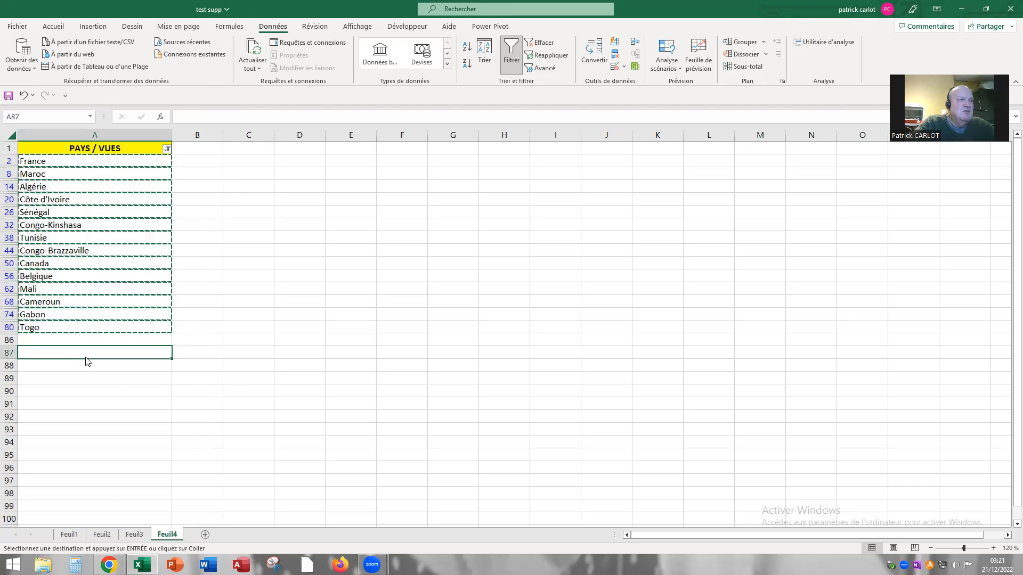
right_click(84, 357)
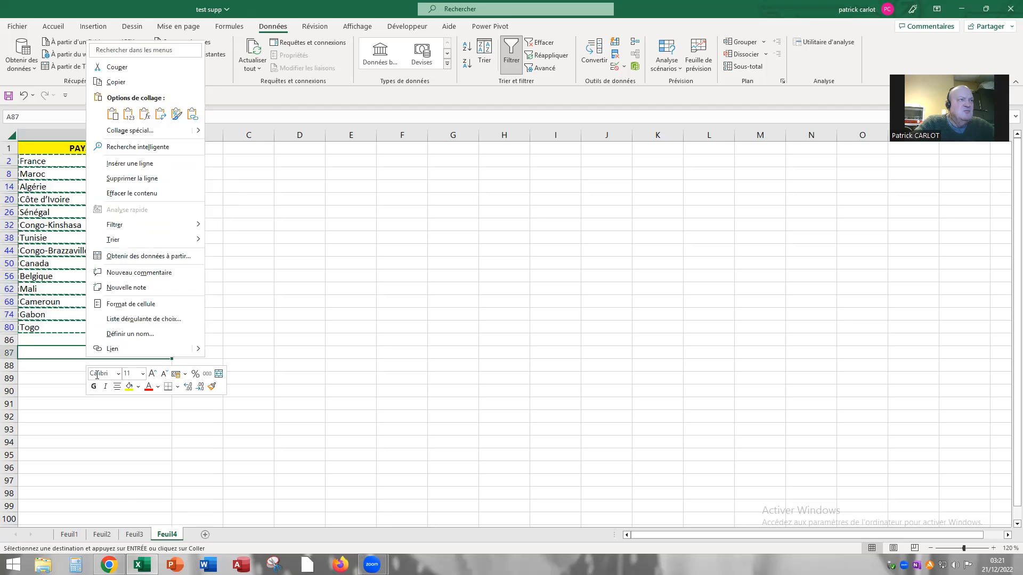
click(112, 114)
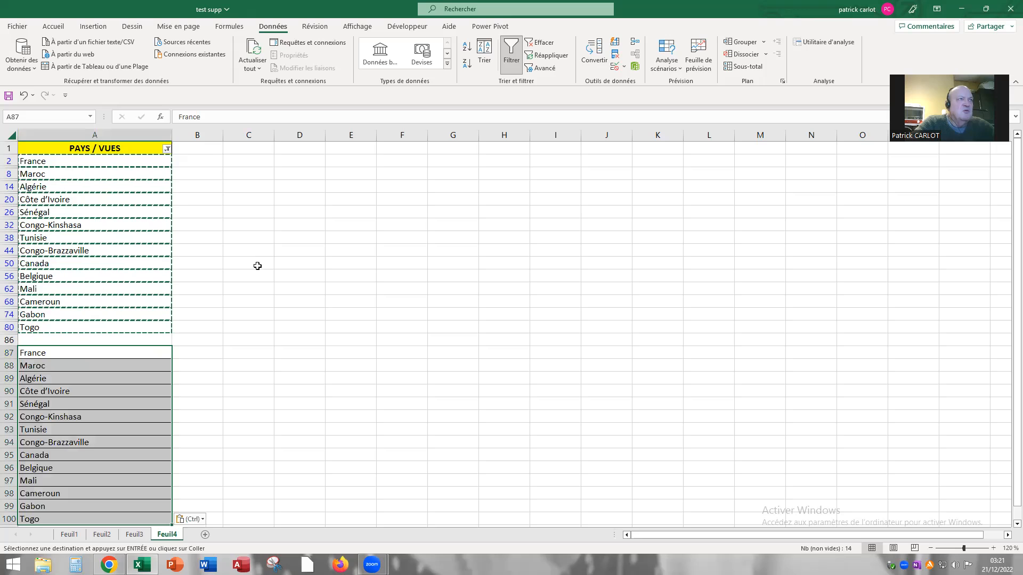
key(Escape)
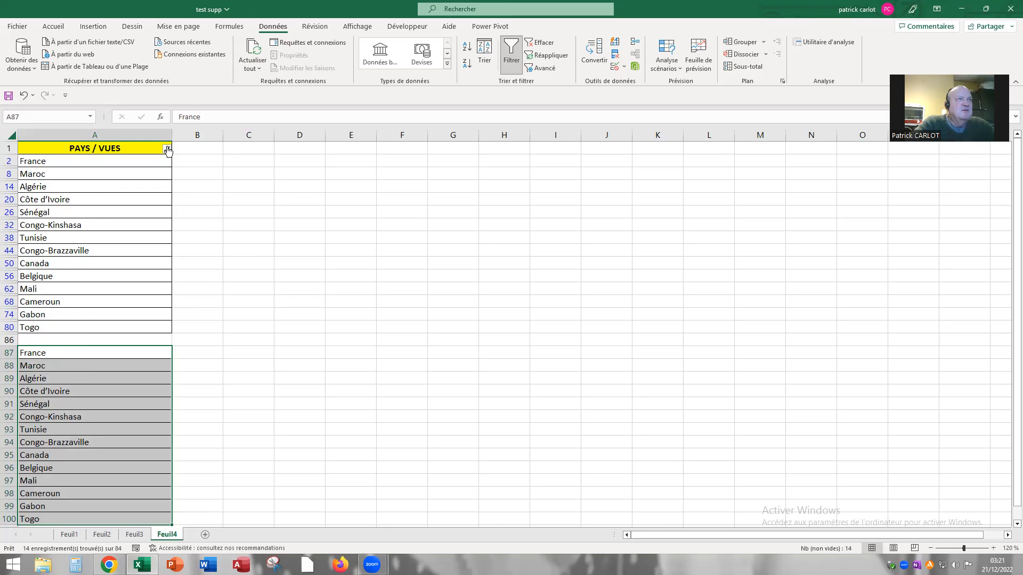
Step: Clear the PAYS / VUES filter and sort the column by the light blue cell colour
click(167, 149)
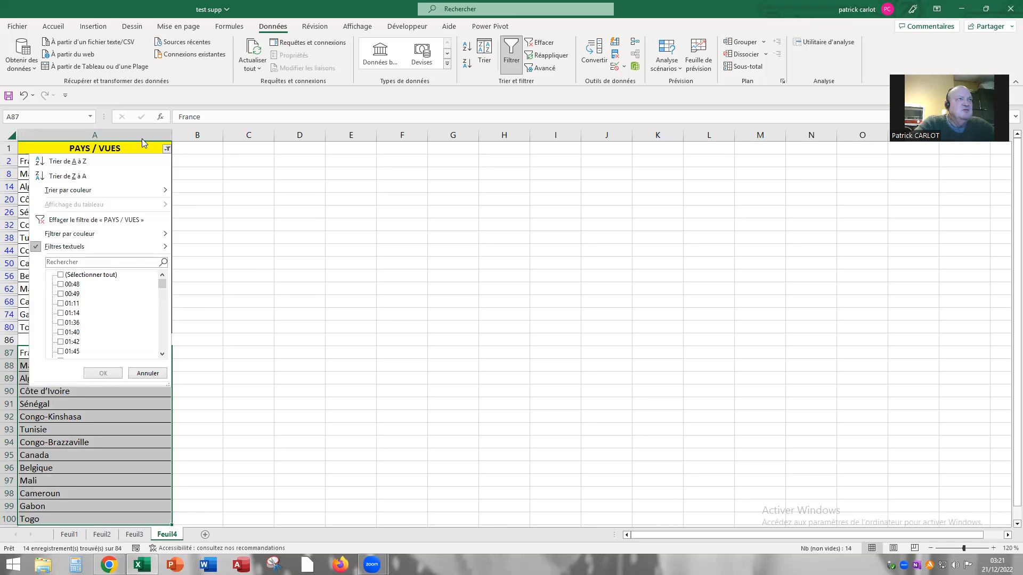
click(109, 221)
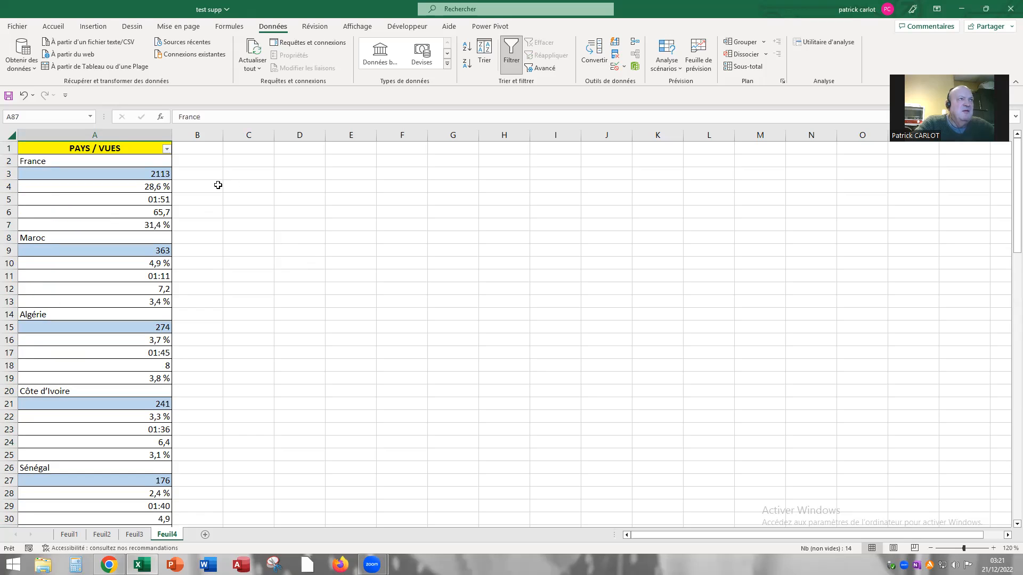
click(168, 149)
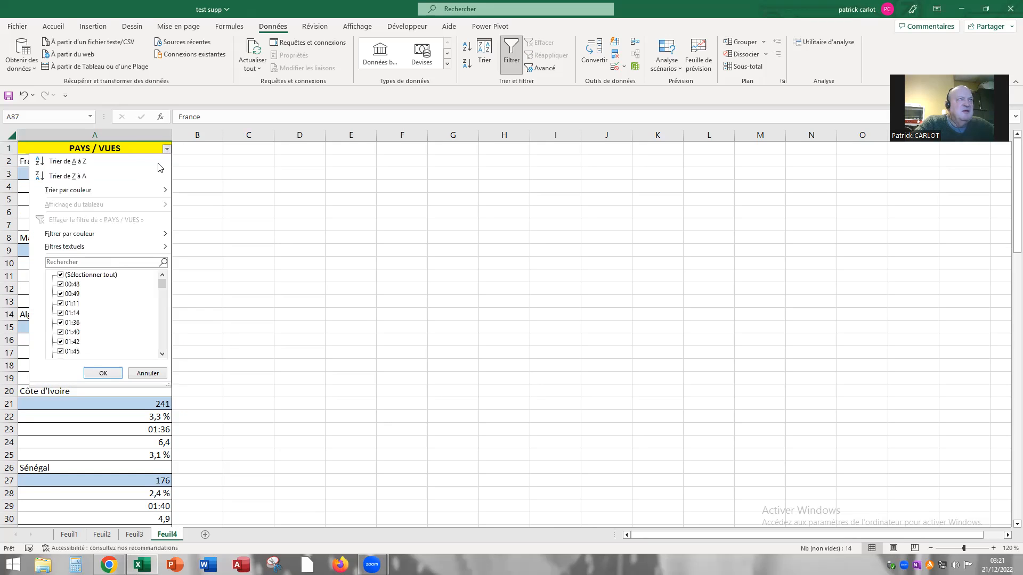
mouse_move(142, 190)
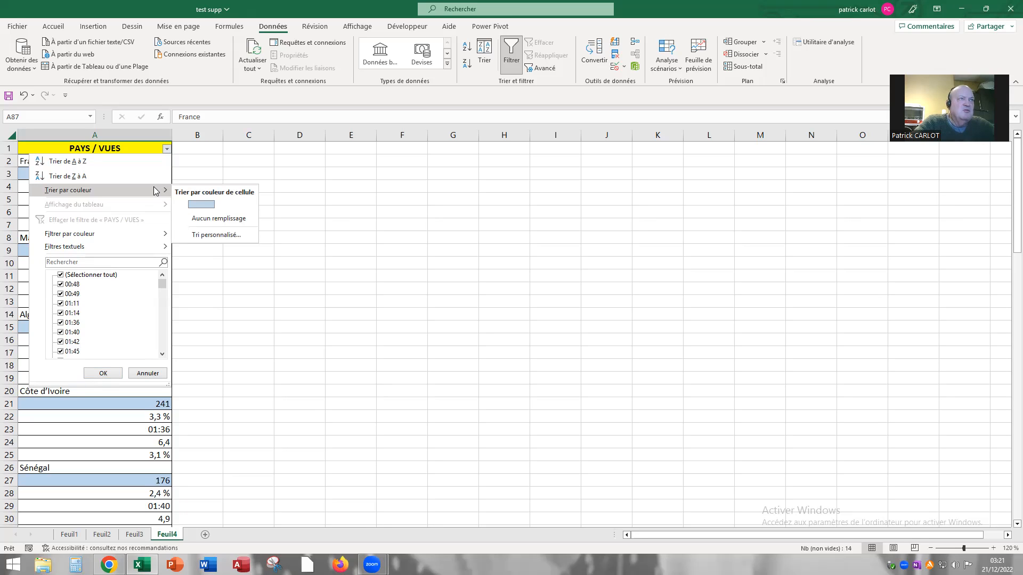
click(211, 204)
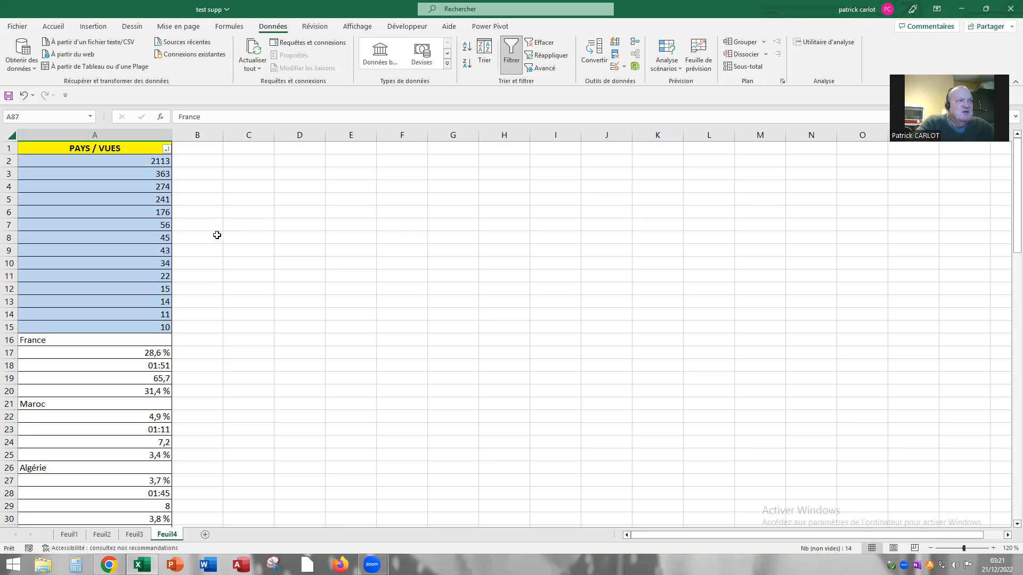
Step: Copy the blue view counts in A2:A15 and paste them beside the country list starting at B87
drag(114, 163, 114, 323)
key(ctrl+c)
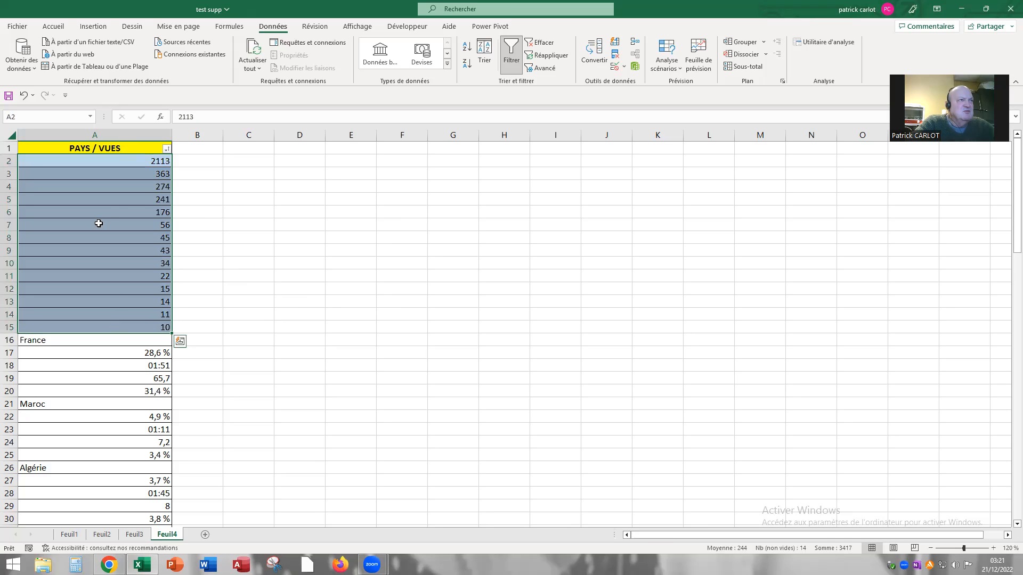
right_click(123, 207)
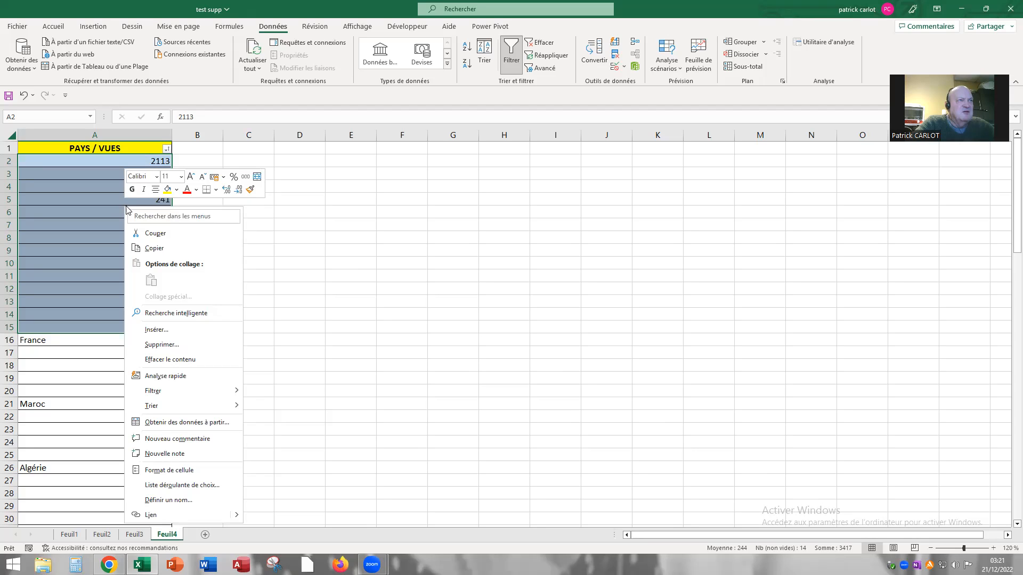
click(164, 250)
scroll(260, 319, down, 5)
scroll(254, 341, down, 20)
scroll(263, 330, up, 10)
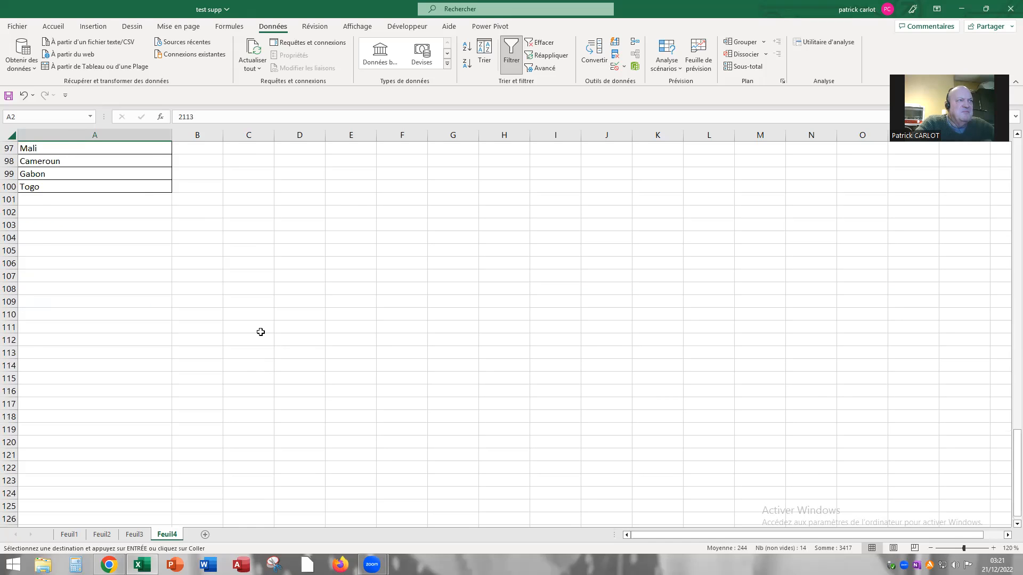
click(198, 214)
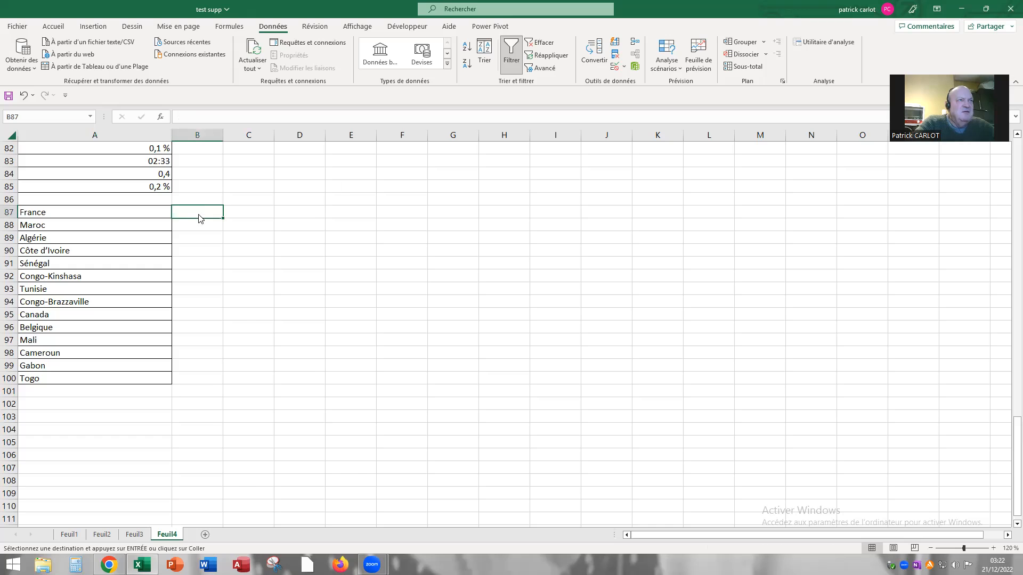
right_click(198, 214)
click(224, 288)
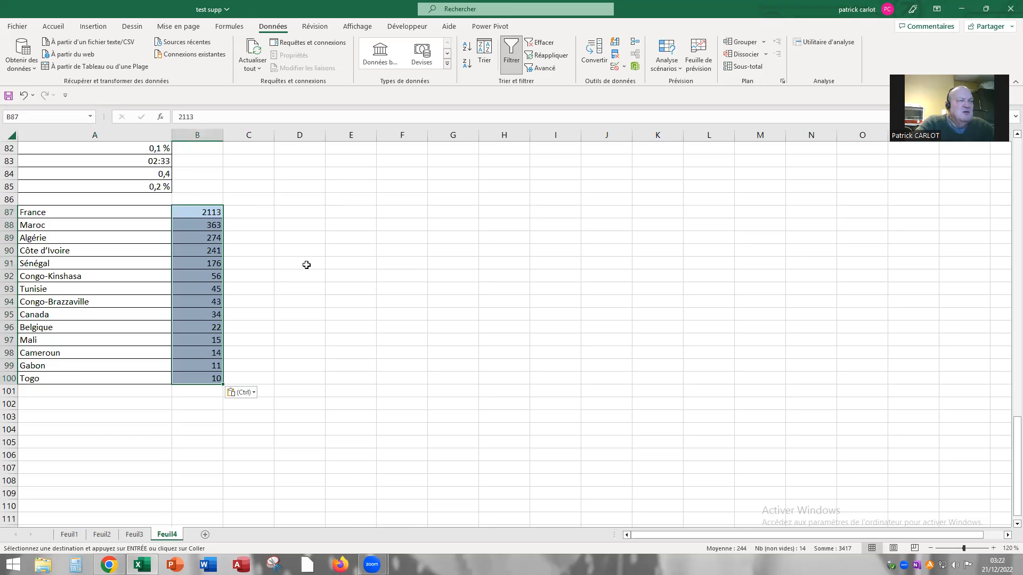
scroll(301, 261, up, 14)
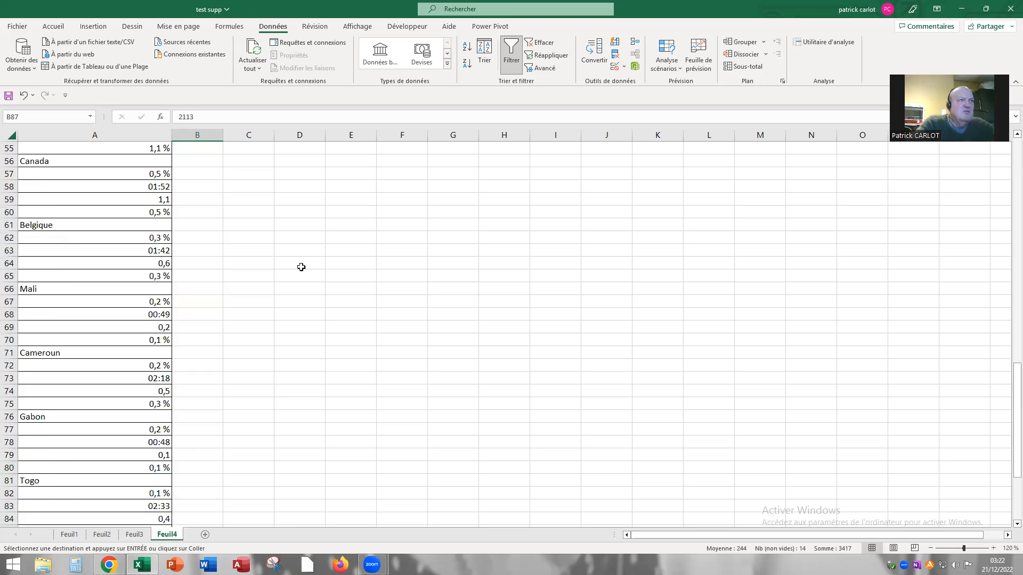
scroll(294, 258, up, 13)
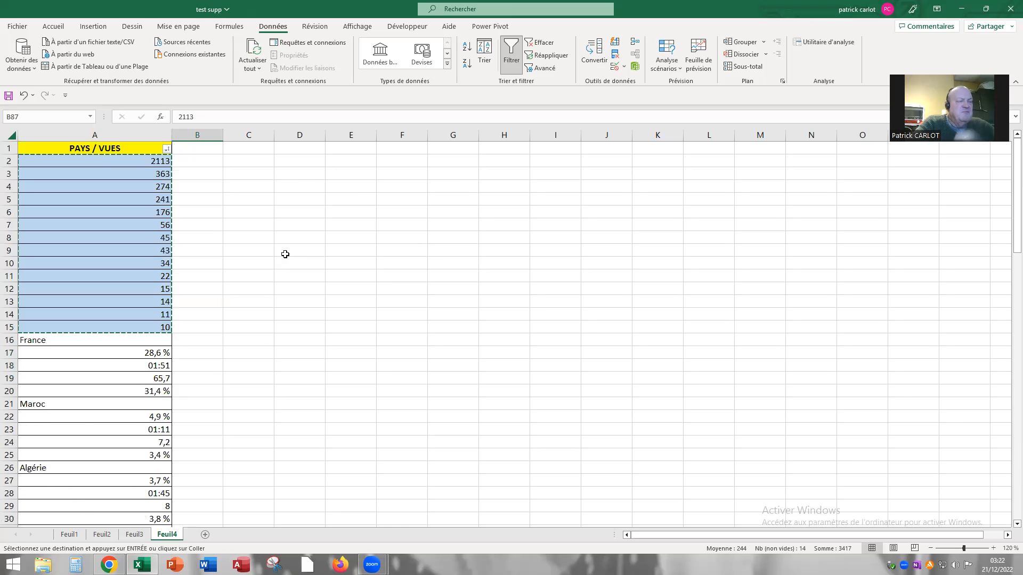
key(Escape)
scroll(258, 254, up, 20)
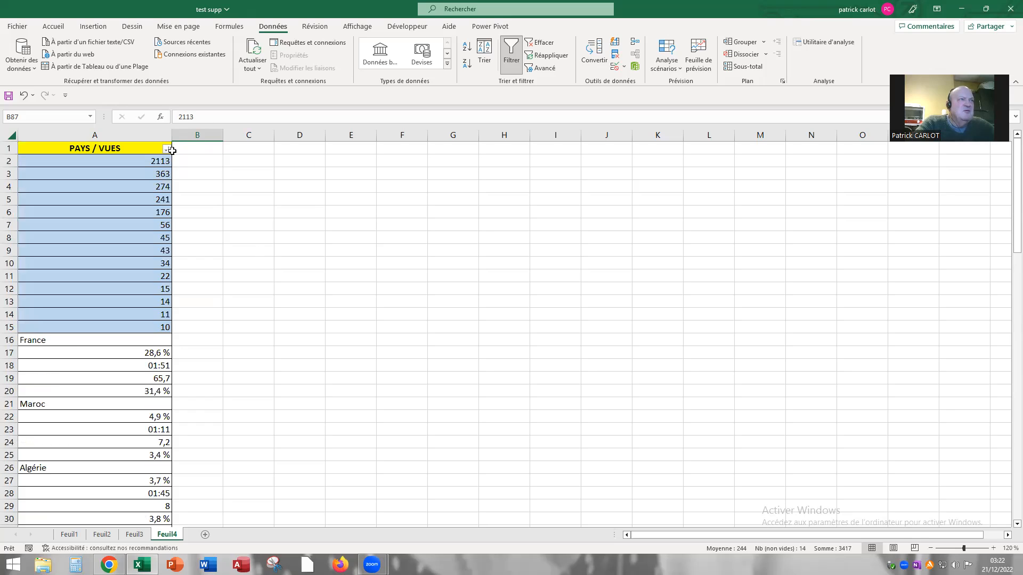
click(167, 149)
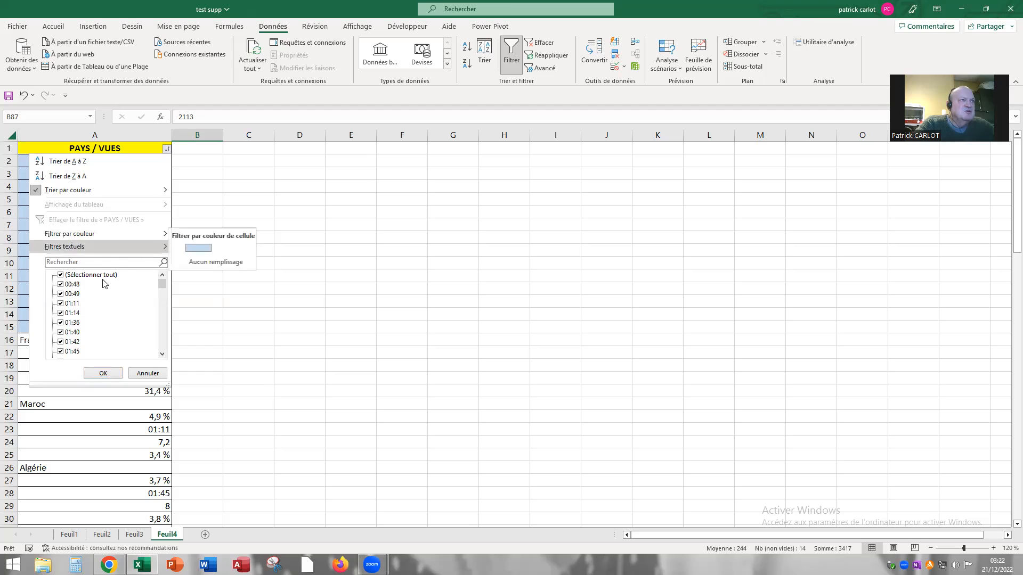
click(75, 274)
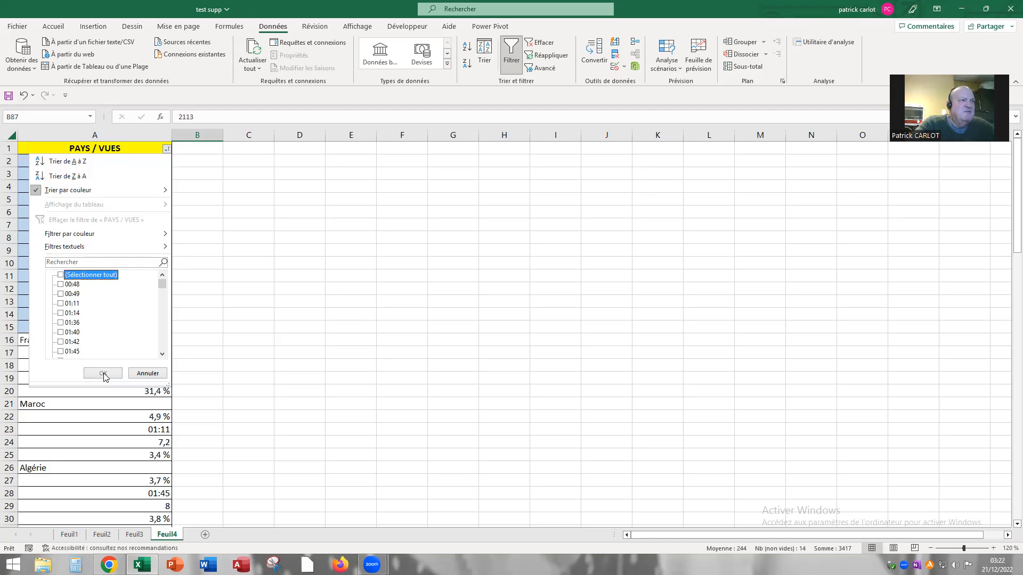
click(61, 275)
click(109, 373)
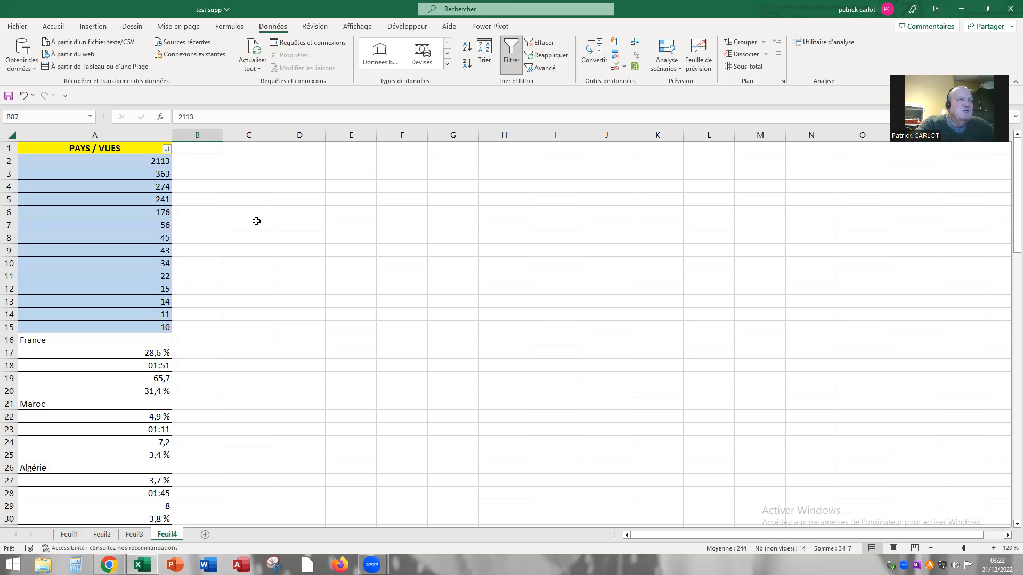
Step: Turn off the filter on Feuil4 and overwrite its column A with the original PAYS / VUES column copied from Feuil1
click(143, 149)
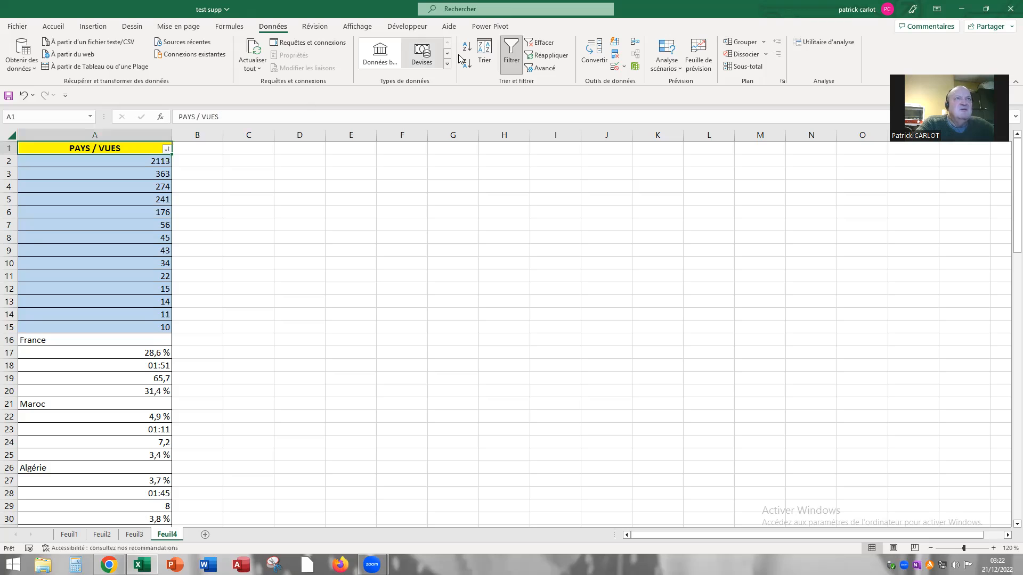
click(518, 57)
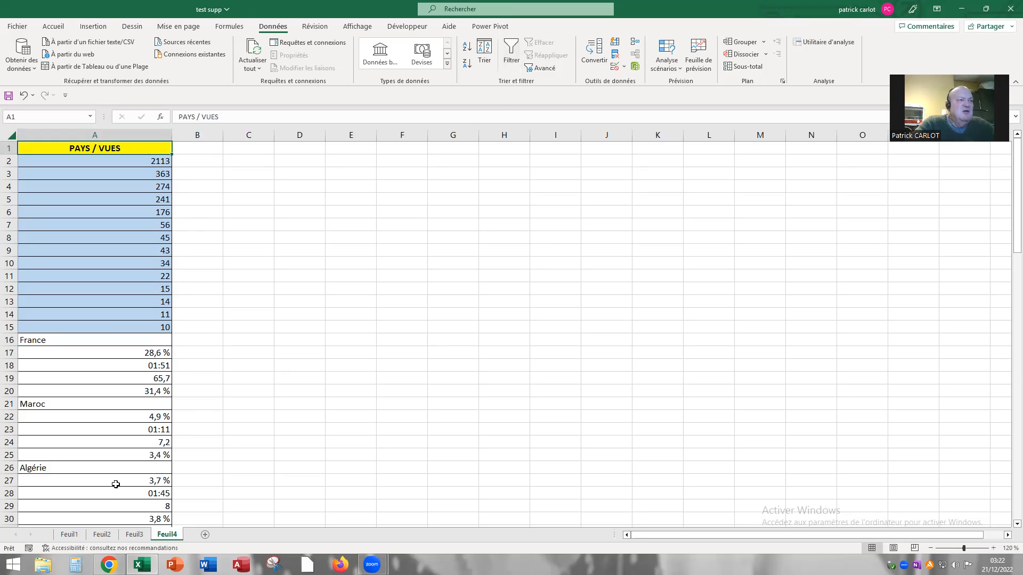
click(69, 535)
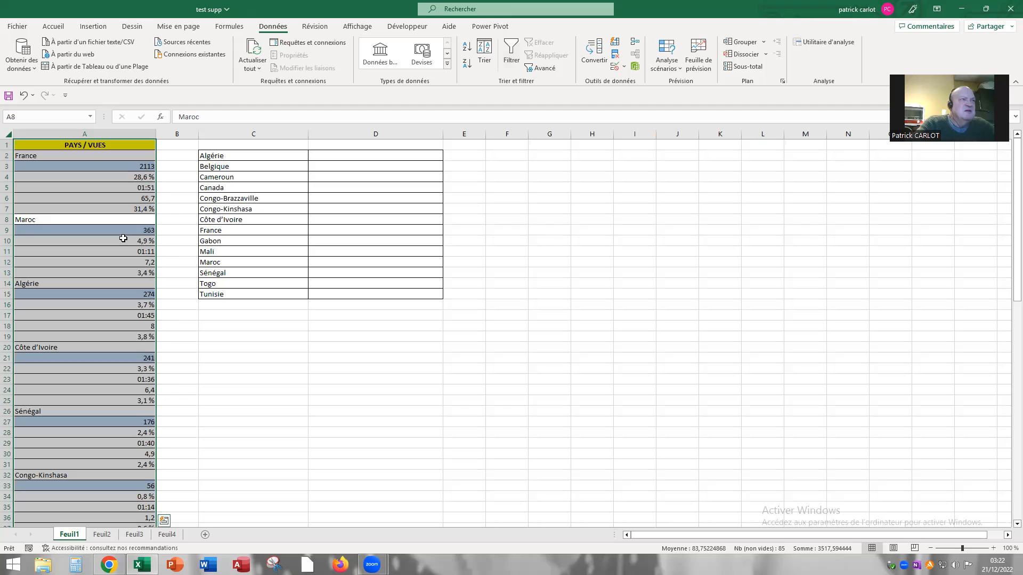
click(276, 399)
click(107, 207)
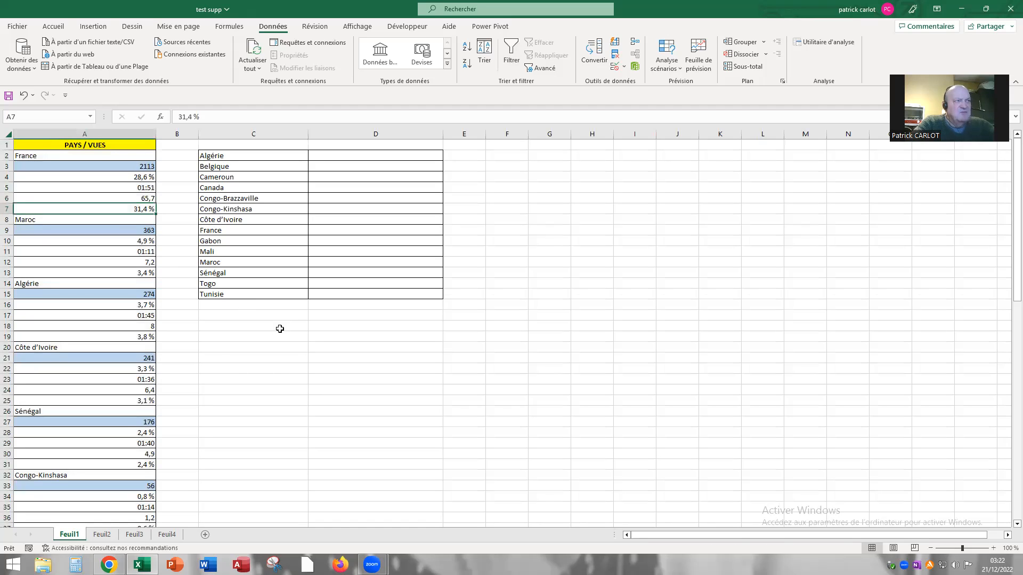
key(ctrl+space)
right_click(101, 257)
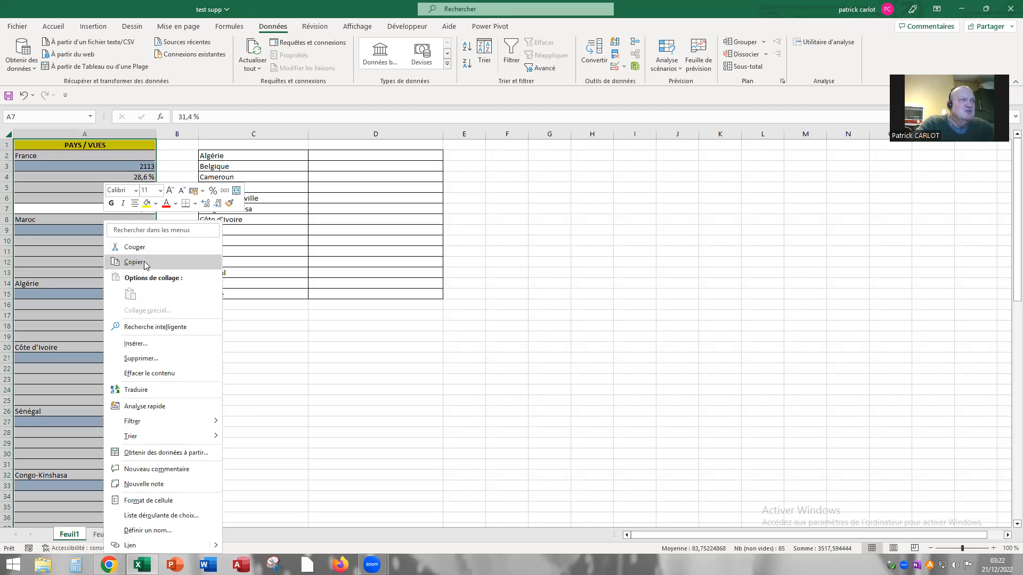
key(ctrl+c)
click(166, 534)
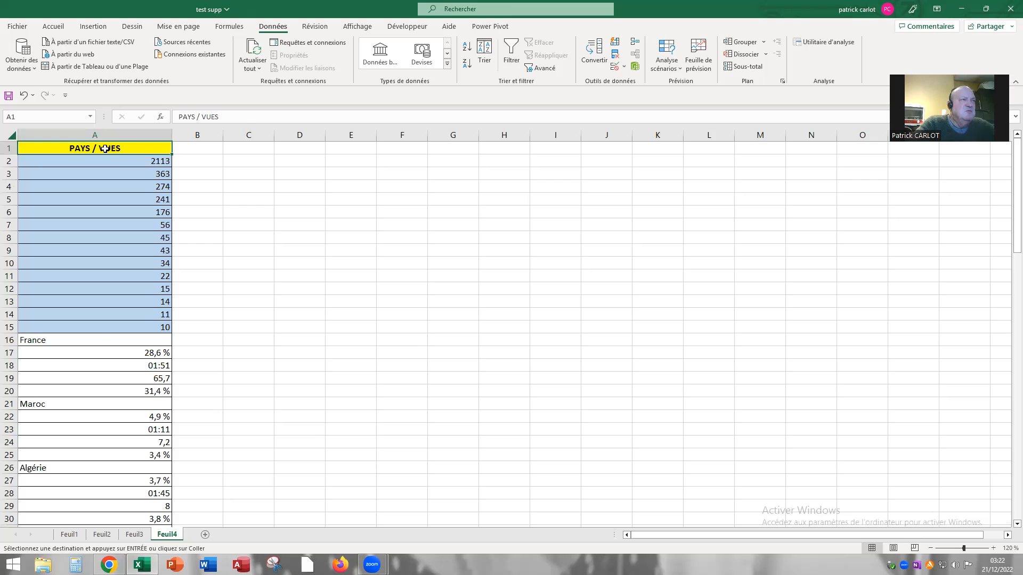
right_click(105, 149)
click(136, 223)
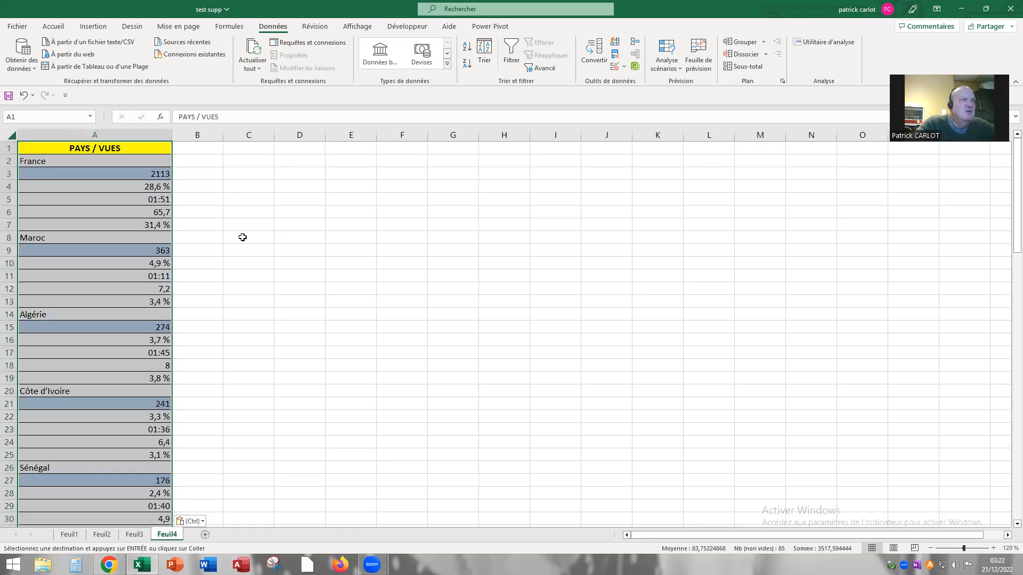
Step: Insert a 3-D clustered column chart from A87:B100 and enlarge it to span columns C to N beside the table
click(254, 239)
scroll(315, 291, down, 10)
scroll(322, 314, down, 17)
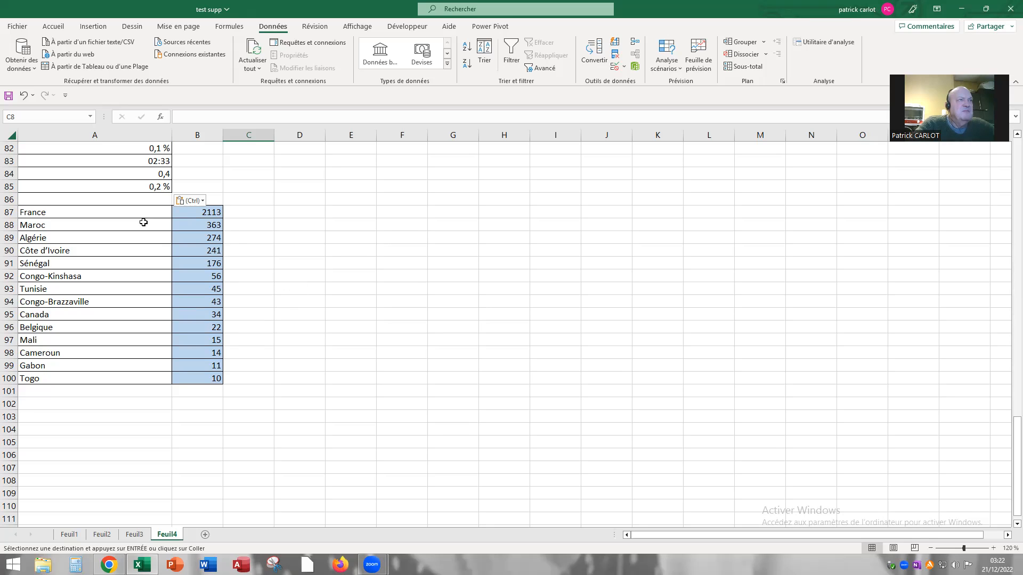
drag(133, 213, 200, 216)
drag(192, 336, 216, 379)
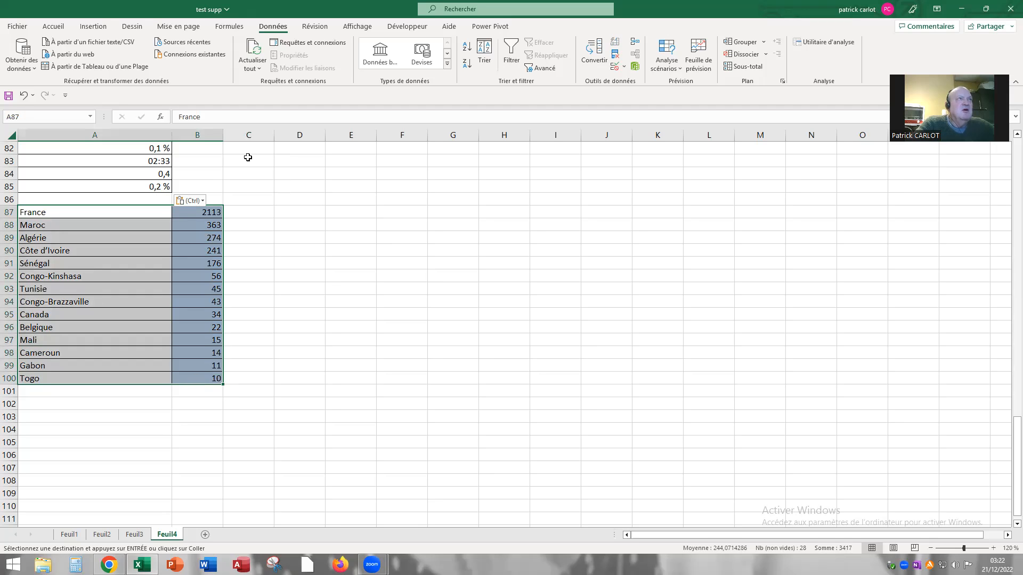
click(99, 27)
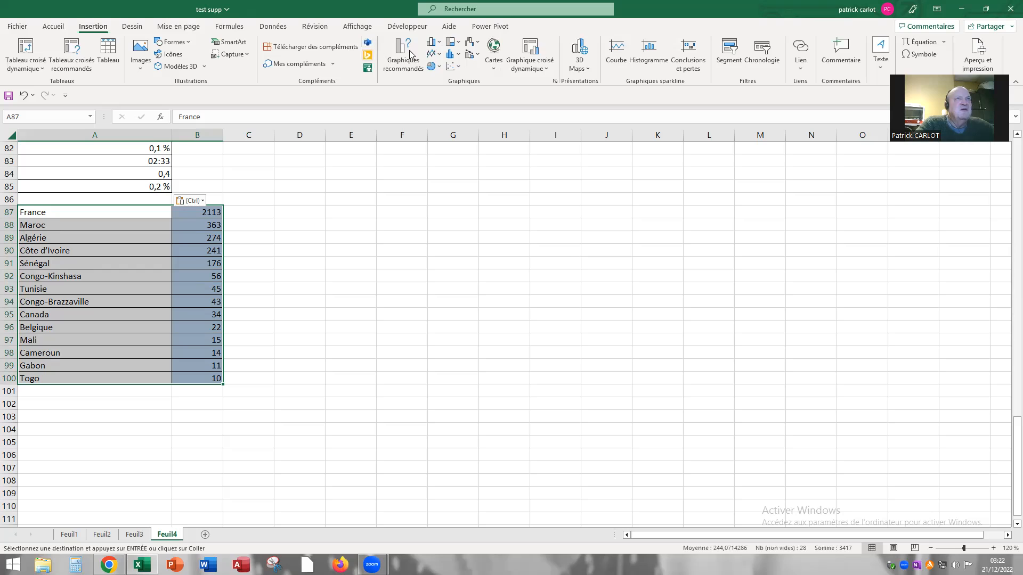
click(436, 43)
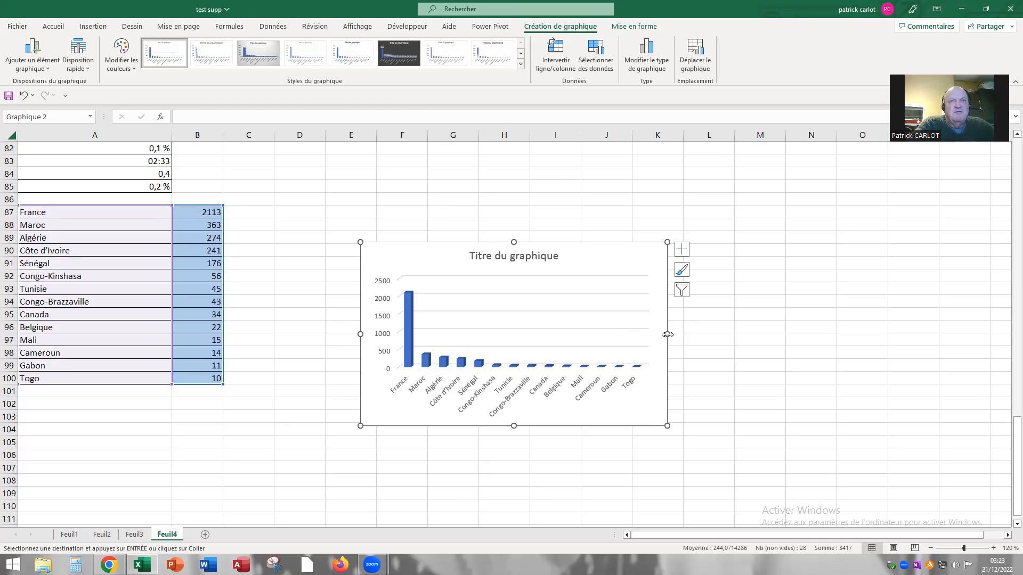
drag(668, 334, 822, 334)
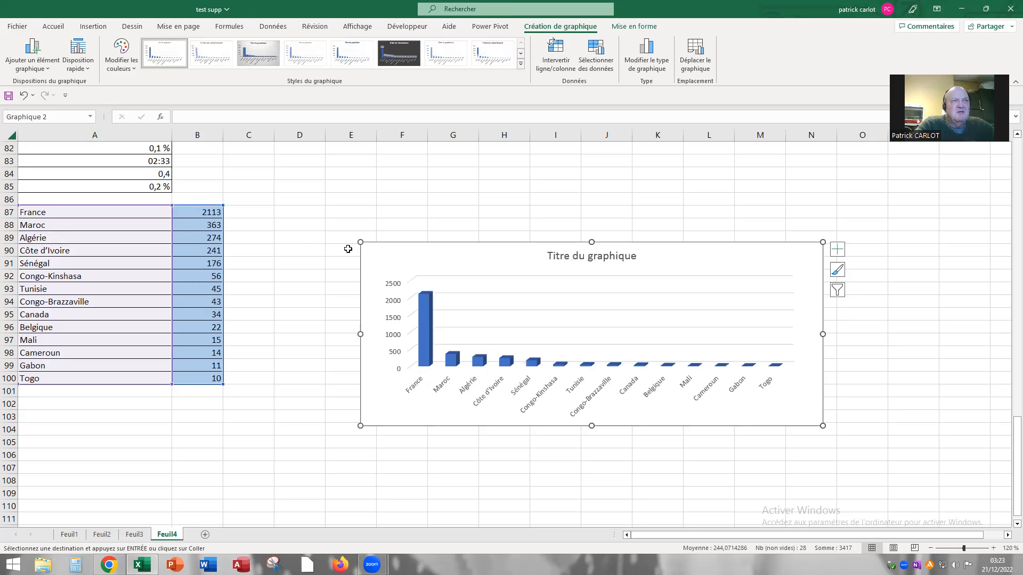
drag(358, 240, 246, 170)
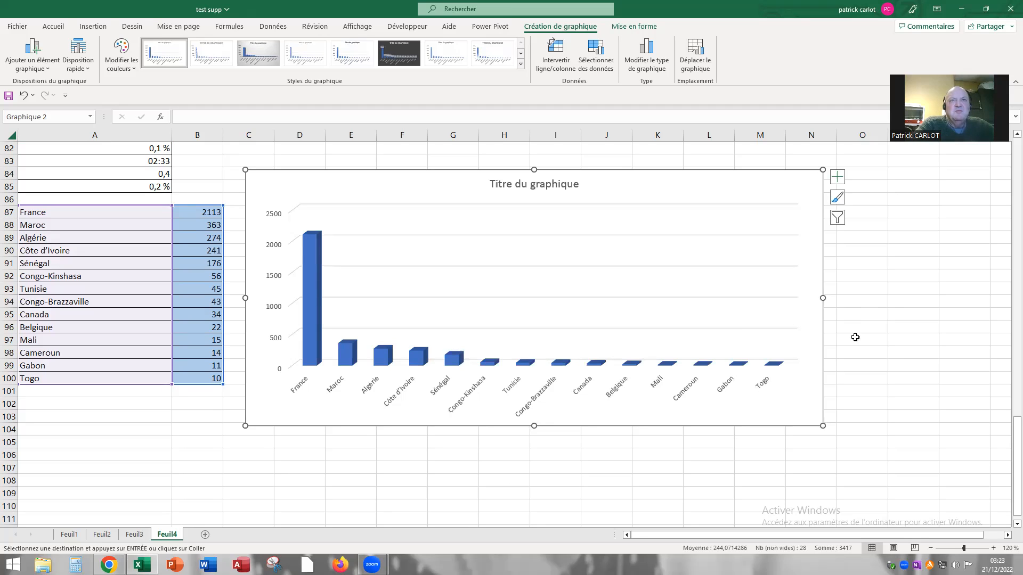
Step: Browse the available chart styles and preview them on the column chart
click(834, 195)
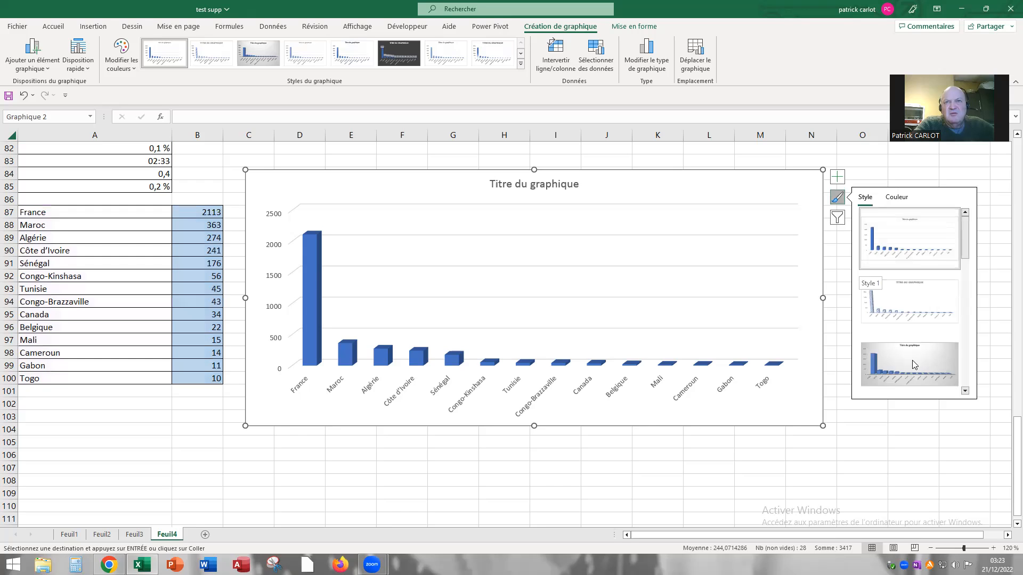
scroll(912, 361, down, 3)
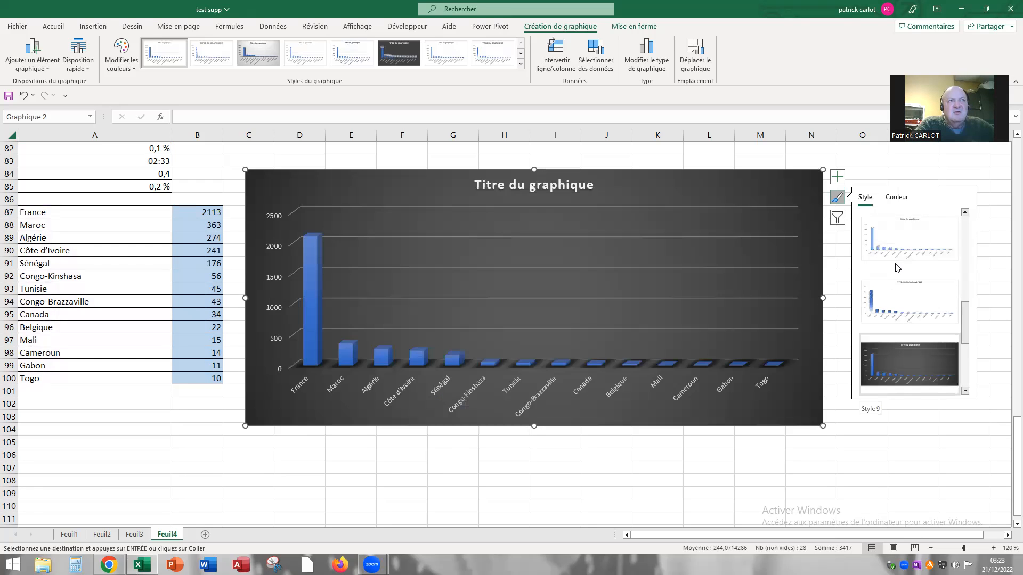
click(965, 213)
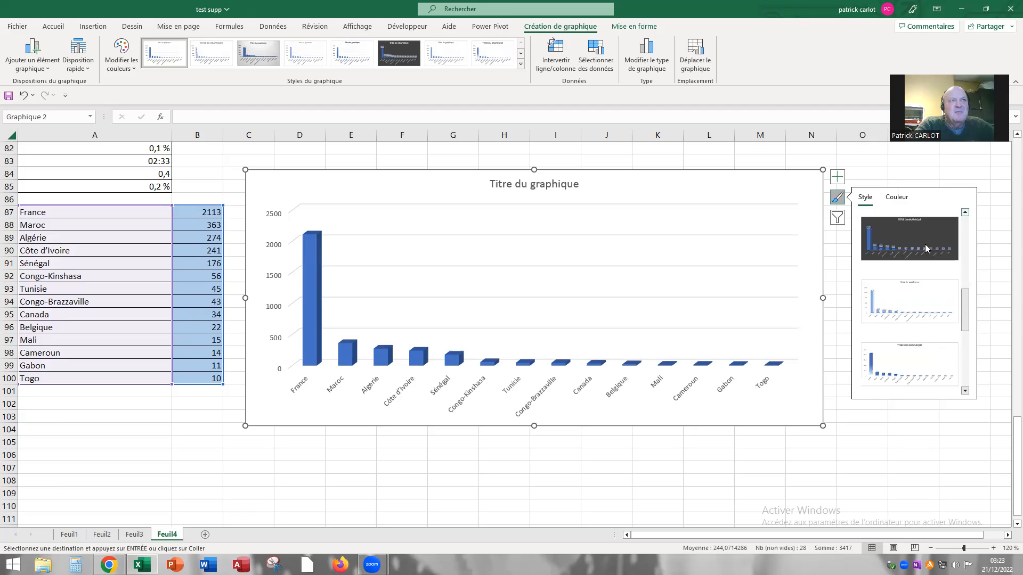
scroll(925, 248, up, 1)
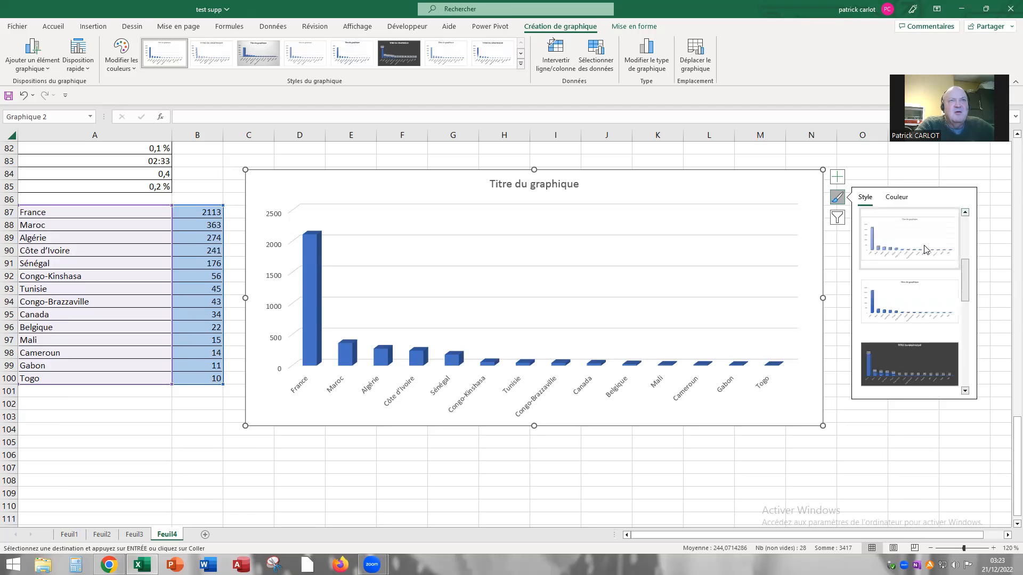
click(965, 213)
scroll(907, 290, up, 2)
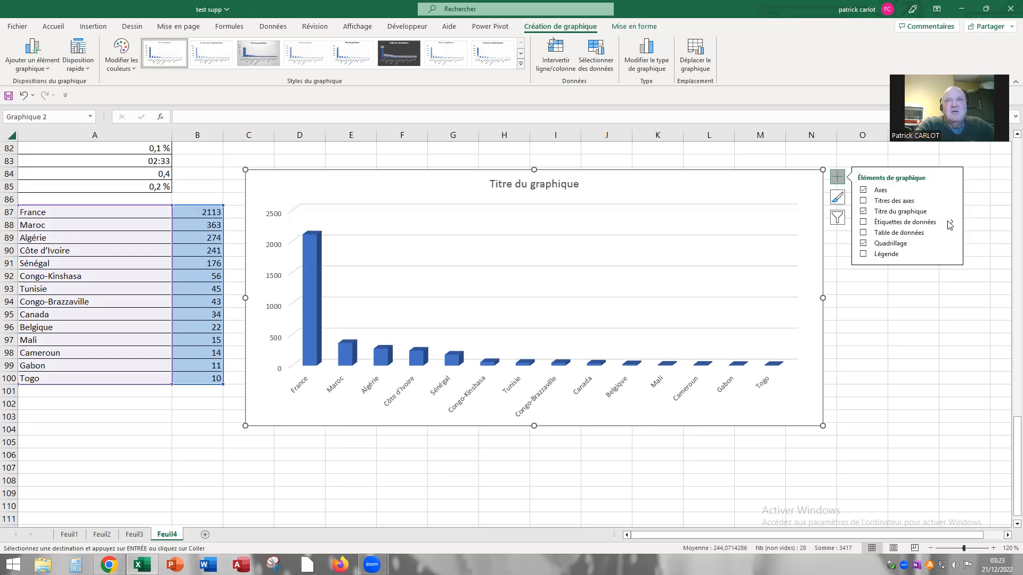
Step: Try data labels on the chart's columns and switch off their Valeur option in the label formatting
click(951, 223)
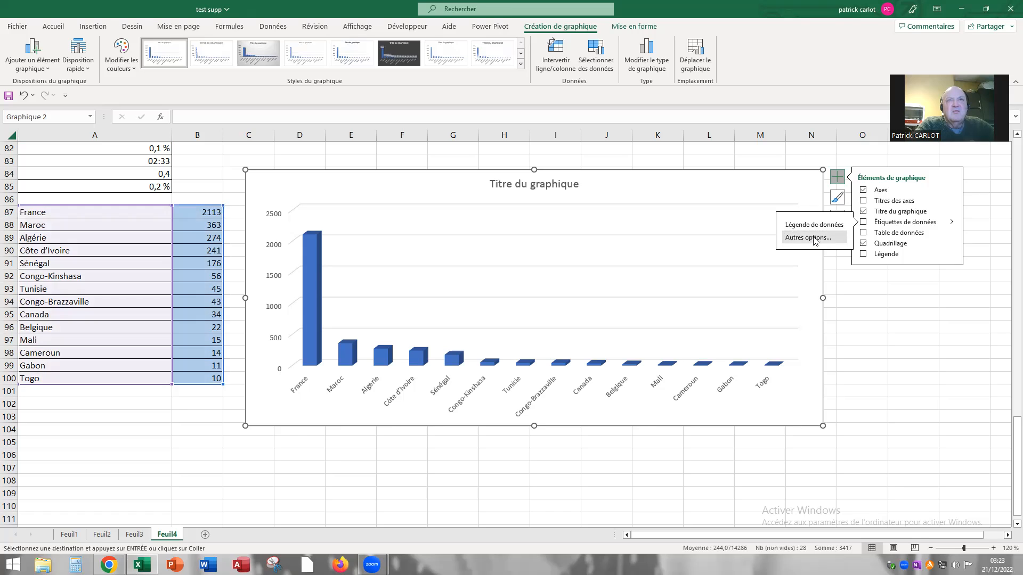
click(813, 239)
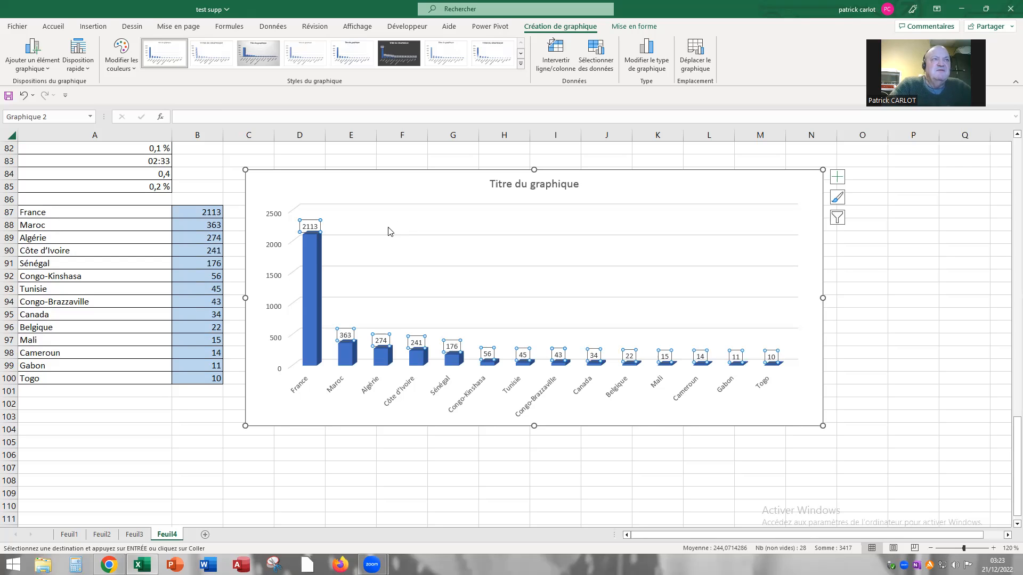
right_click(315, 230)
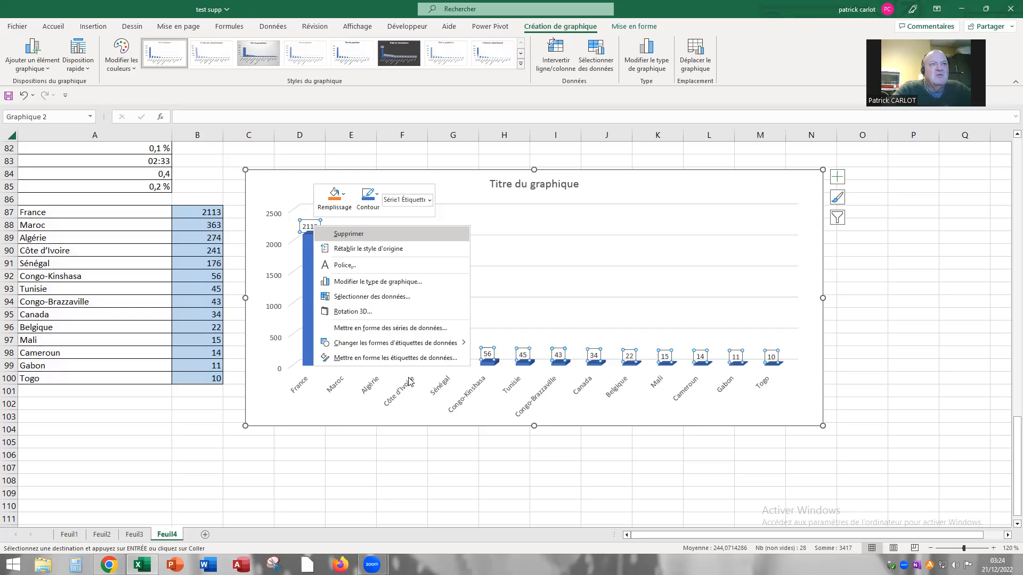
click(411, 358)
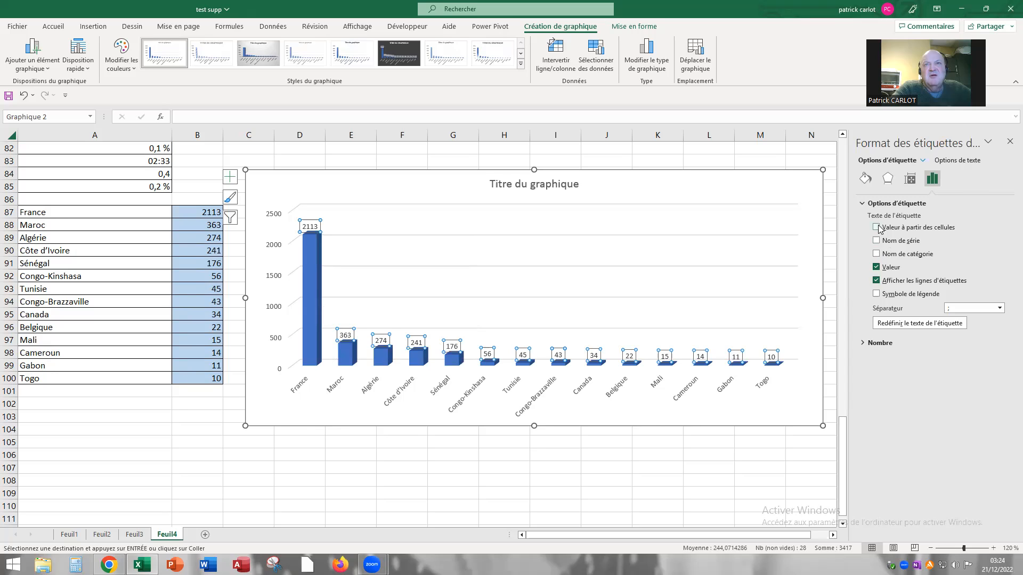
click(876, 267)
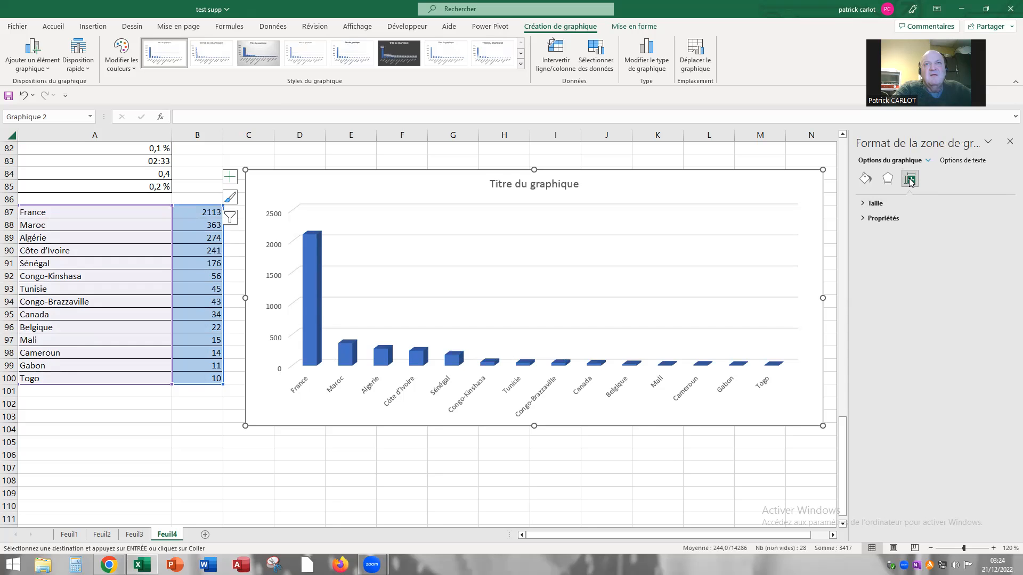
Step: Look through the chart area's text options, including the text box settings, and close the formatting pane
click(953, 163)
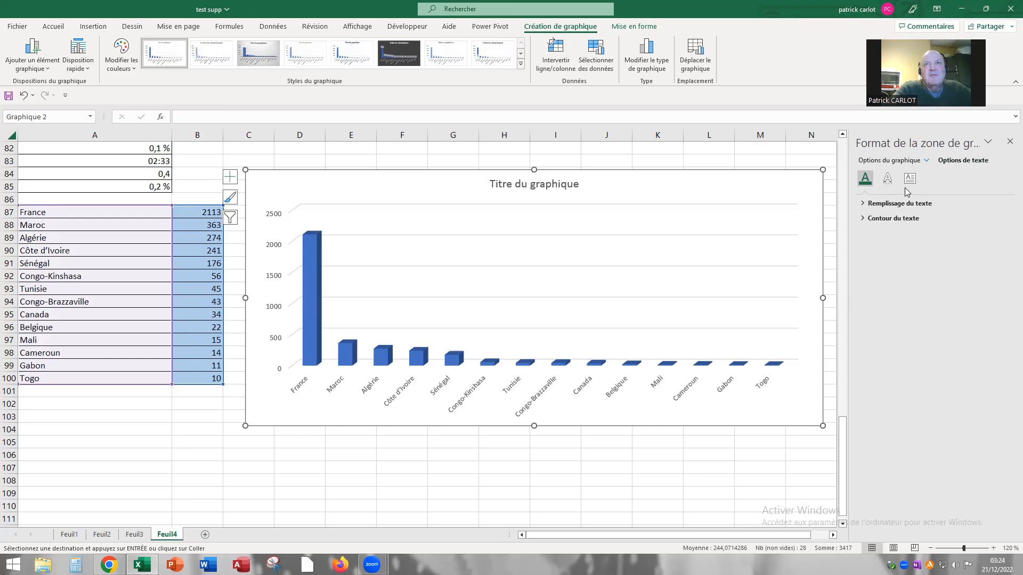
click(908, 182)
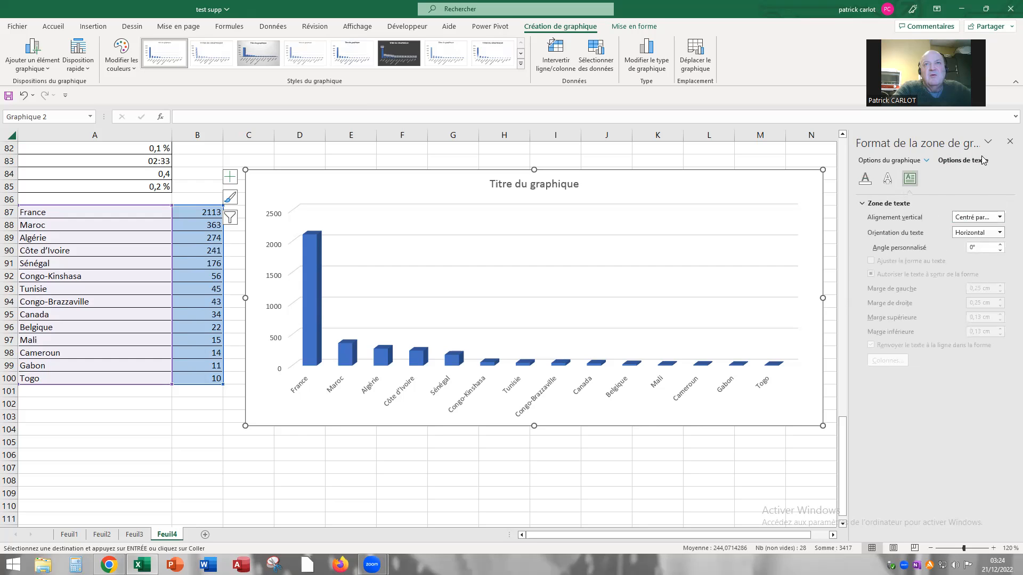
click(1008, 143)
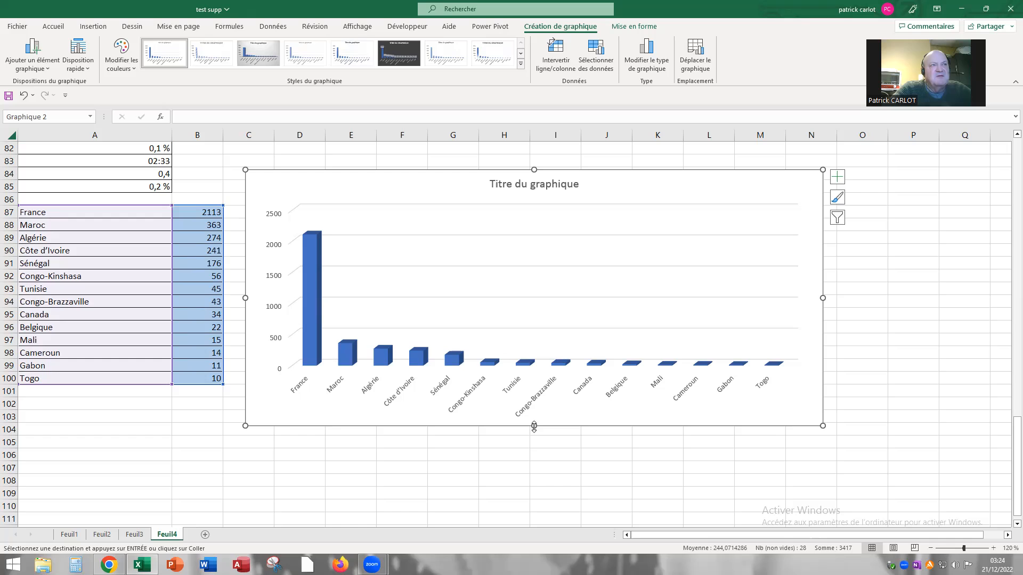
Step: Increase the chart's height by extending its lower edge to about row 109
drag(533, 426, 543, 489)
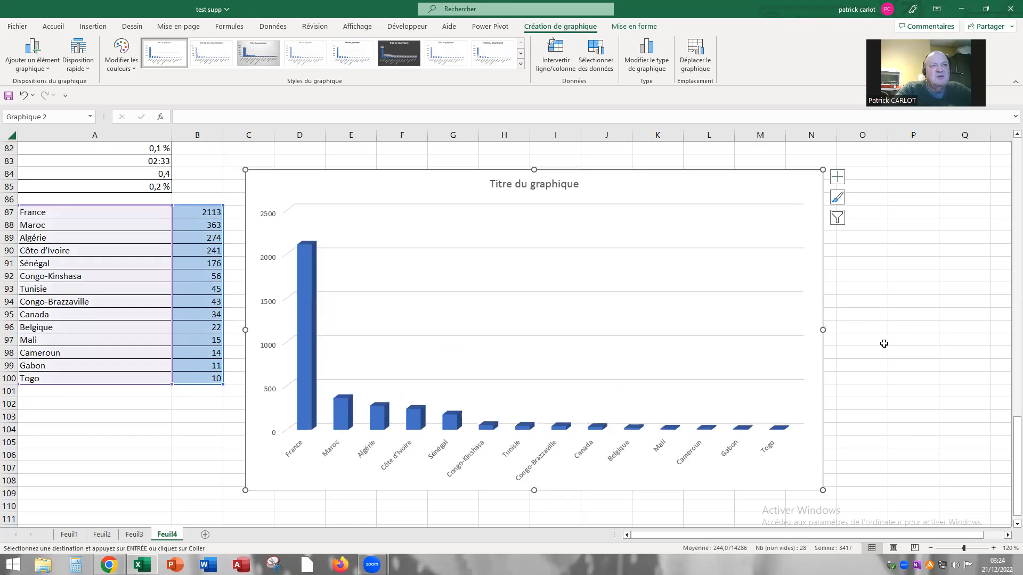